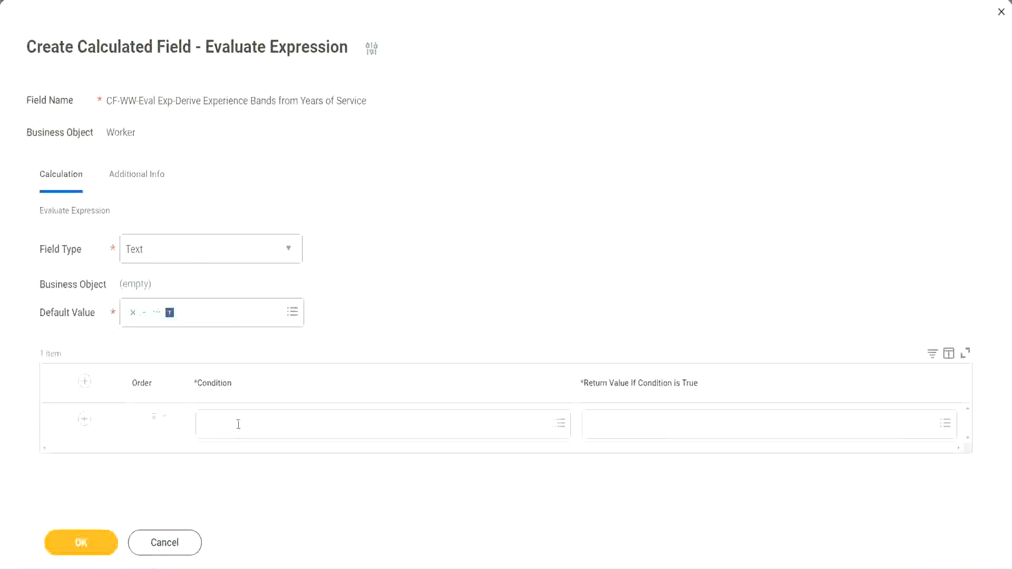
Step: Set the first row's condition to "CF-WW-TF-Length of Service between 0 and 7 years", copying the name from the Notepad++ notes
click(239, 425)
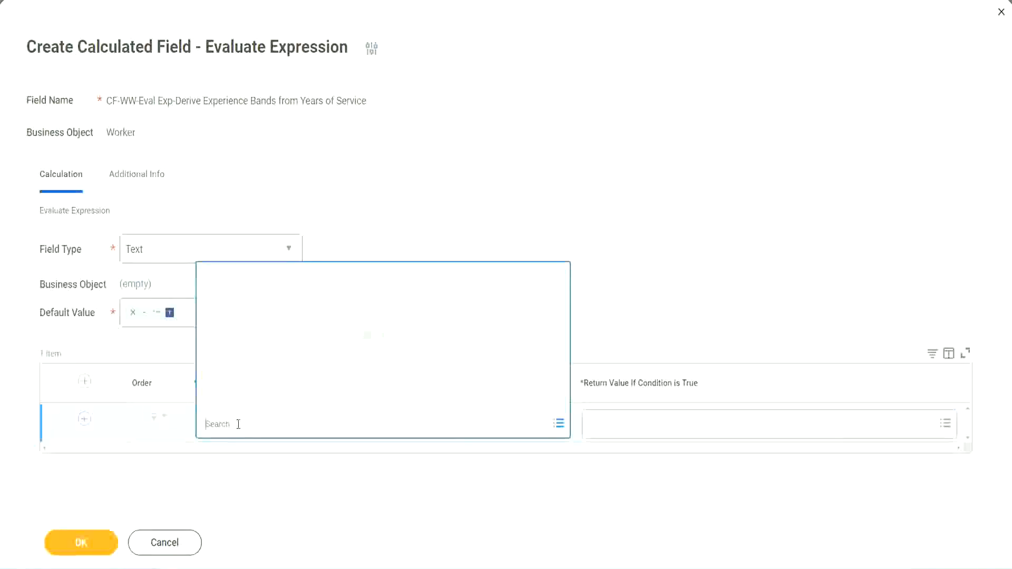
click(389, 240)
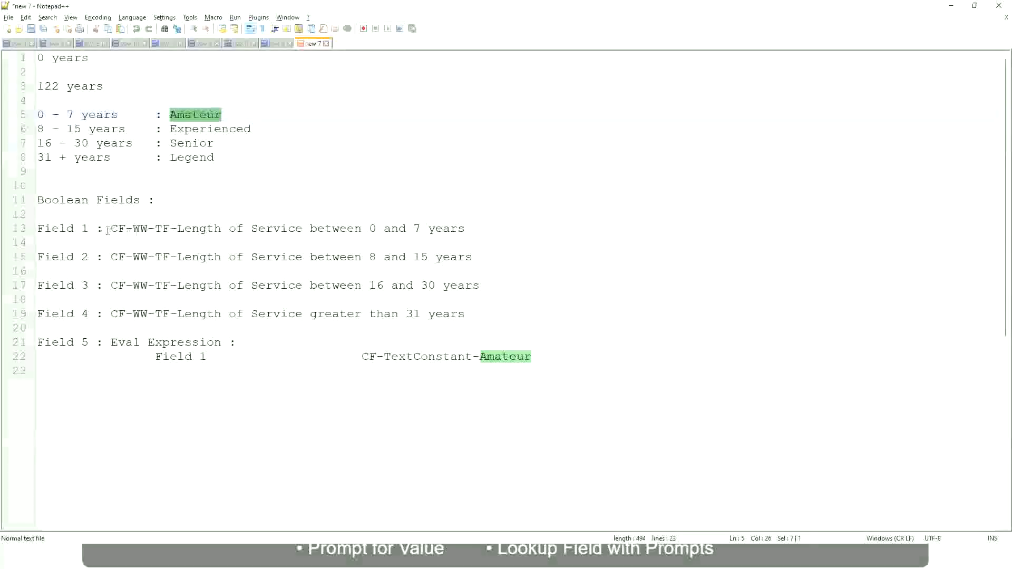
drag(113, 227, 466, 232)
key(ctrl+c)
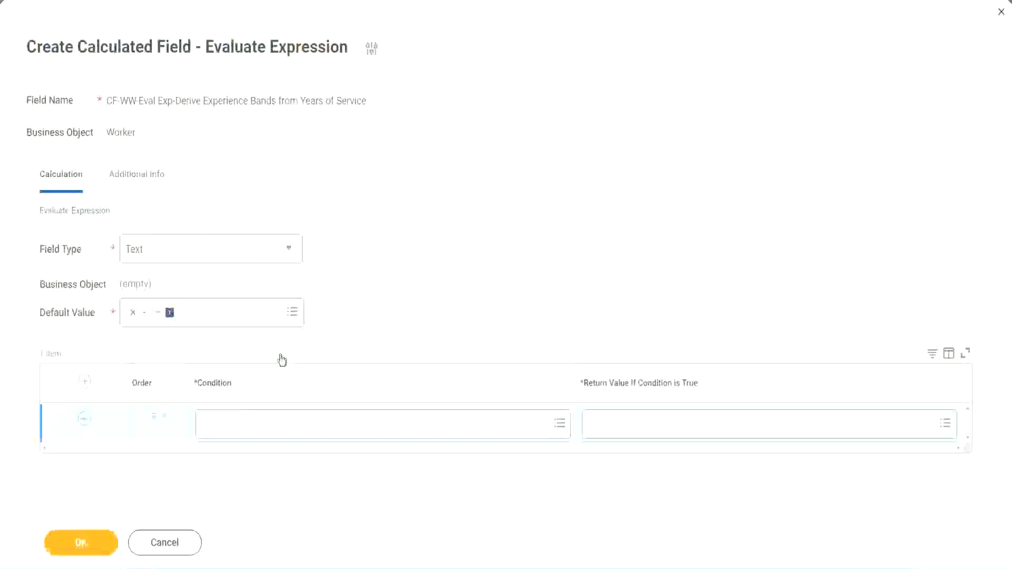
click(258, 428)
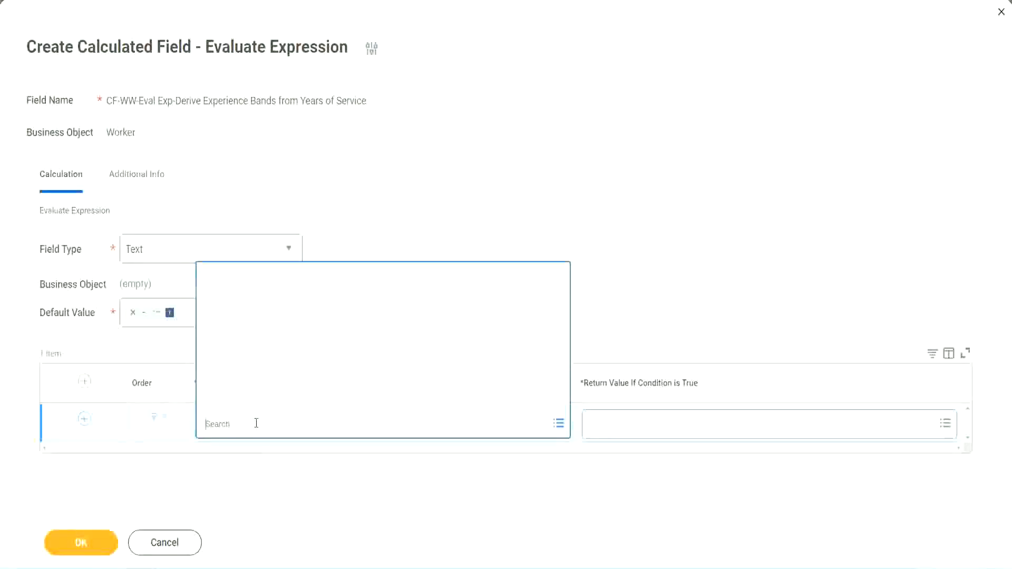
key(ctrl+v)
key(Return)
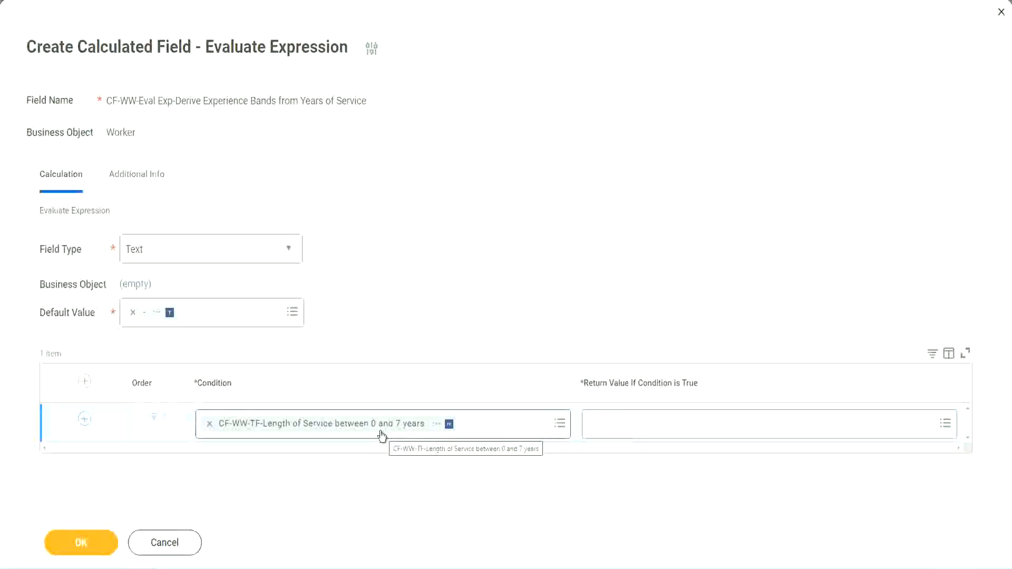
click(658, 432)
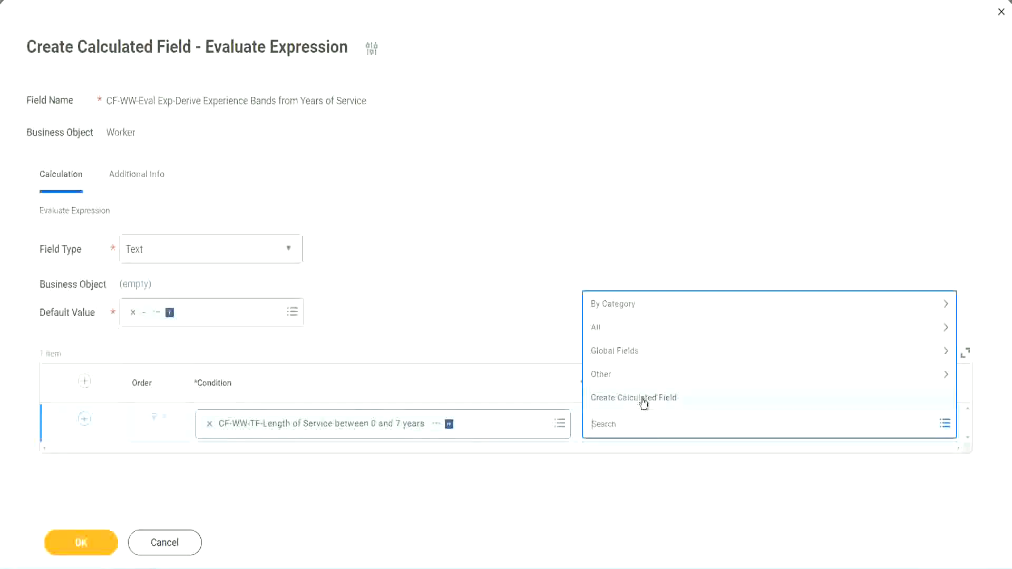
click(587, 263)
click(610, 428)
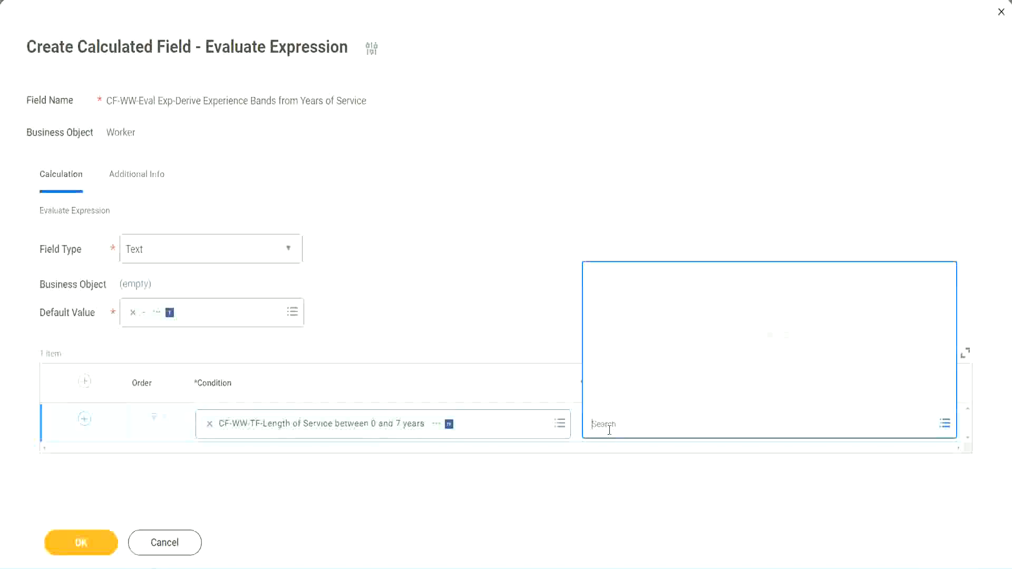
text(Amaterue)
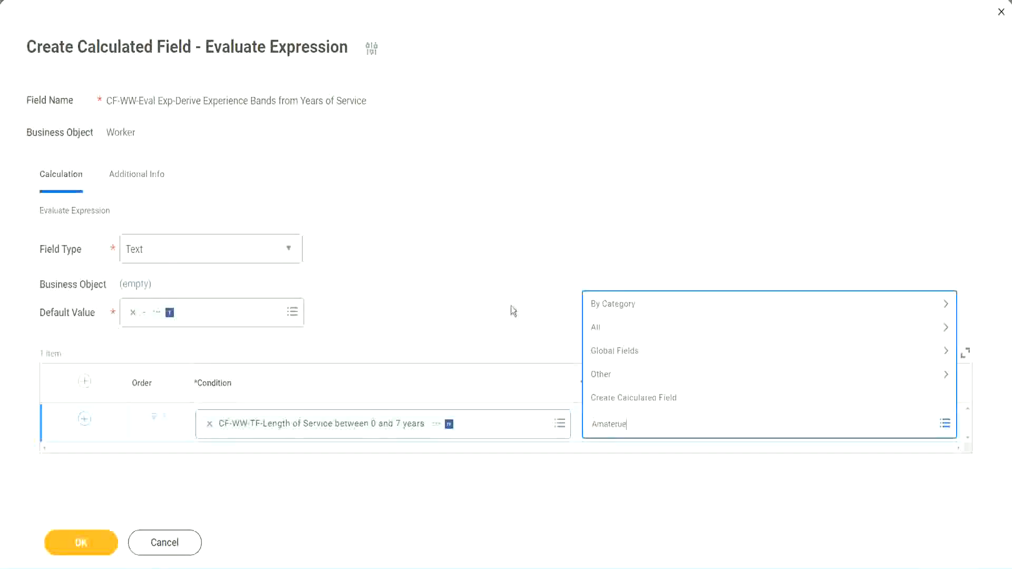
click(511, 306)
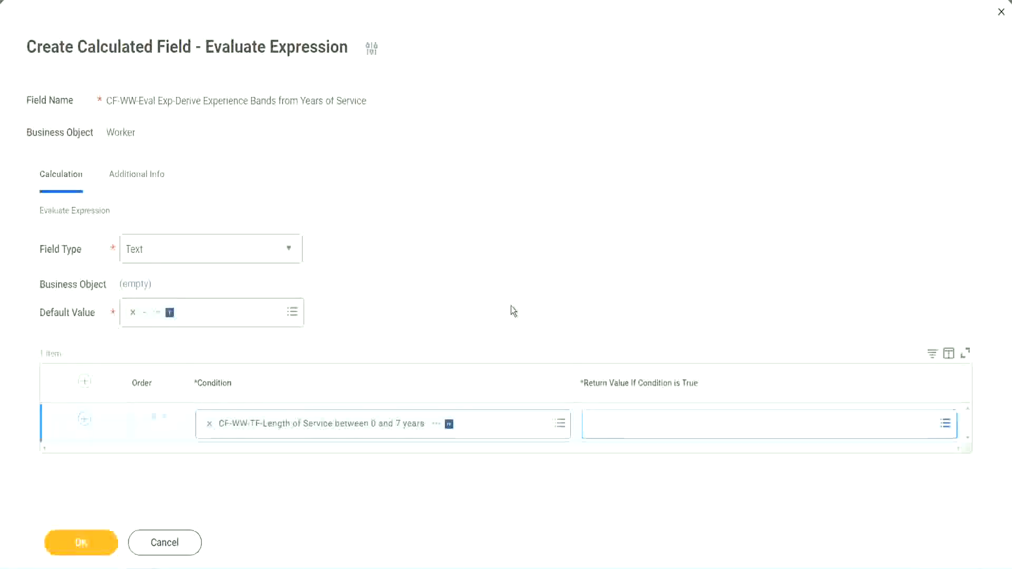
click(638, 434)
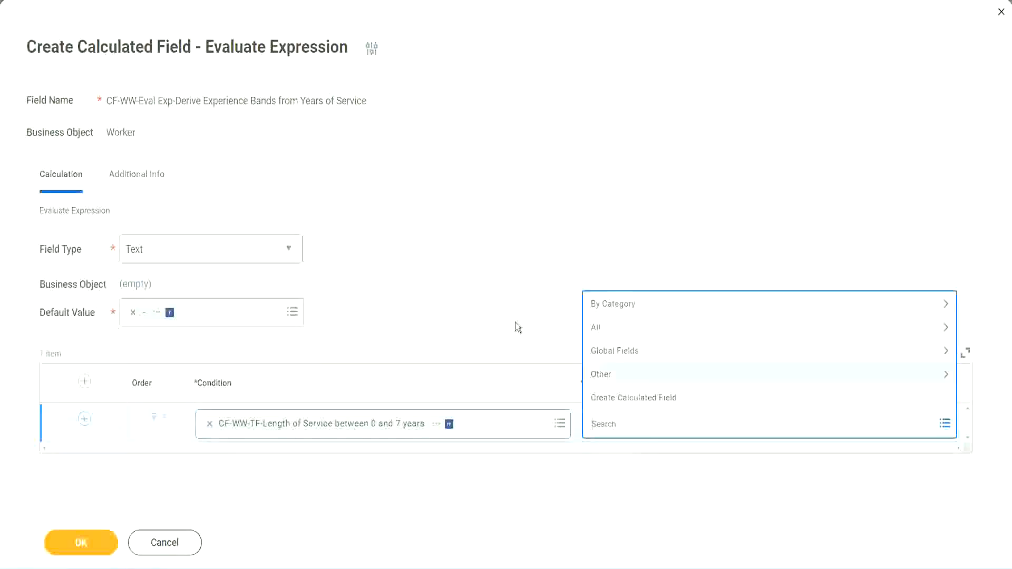
click(511, 308)
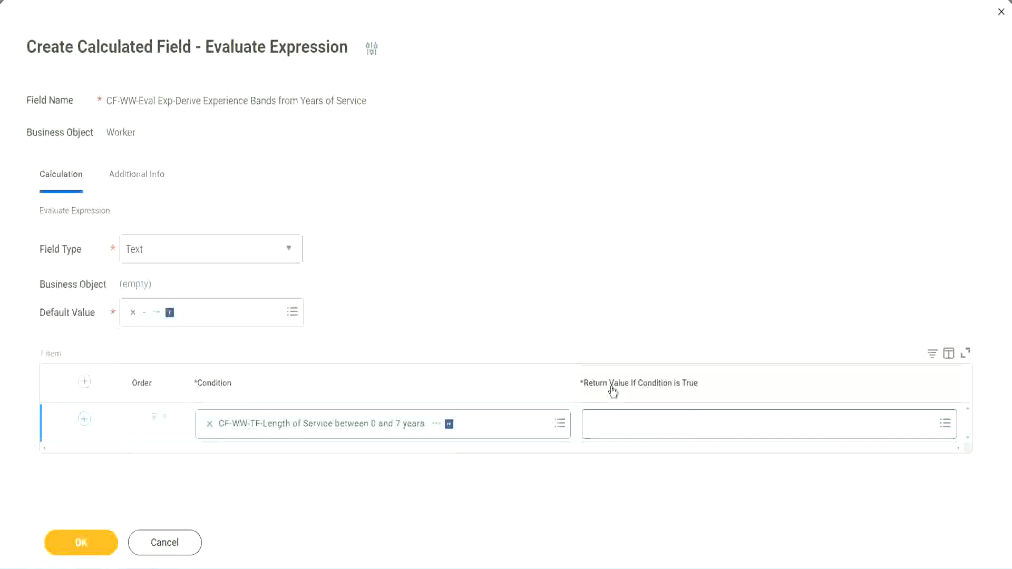
Step: Start a new calculated field for the first row's return value and name it CF-WW-TC-Amateur
click(656, 427)
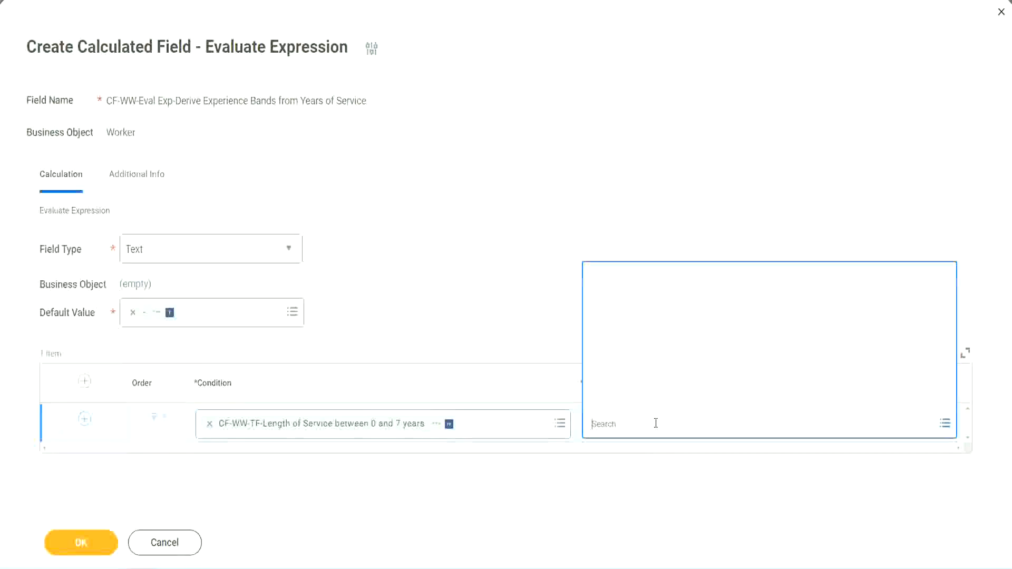
click(647, 398)
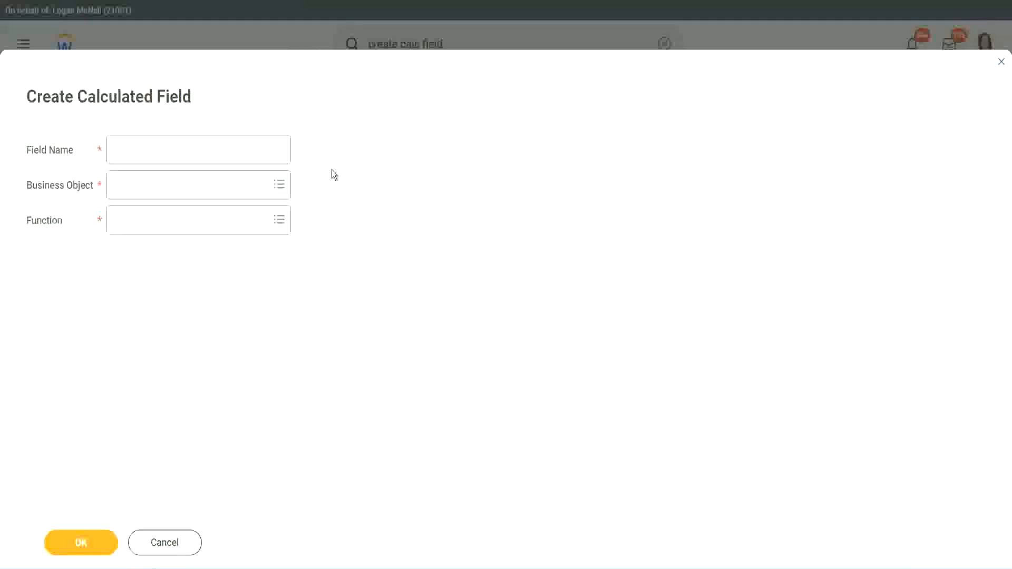
click(124, 150)
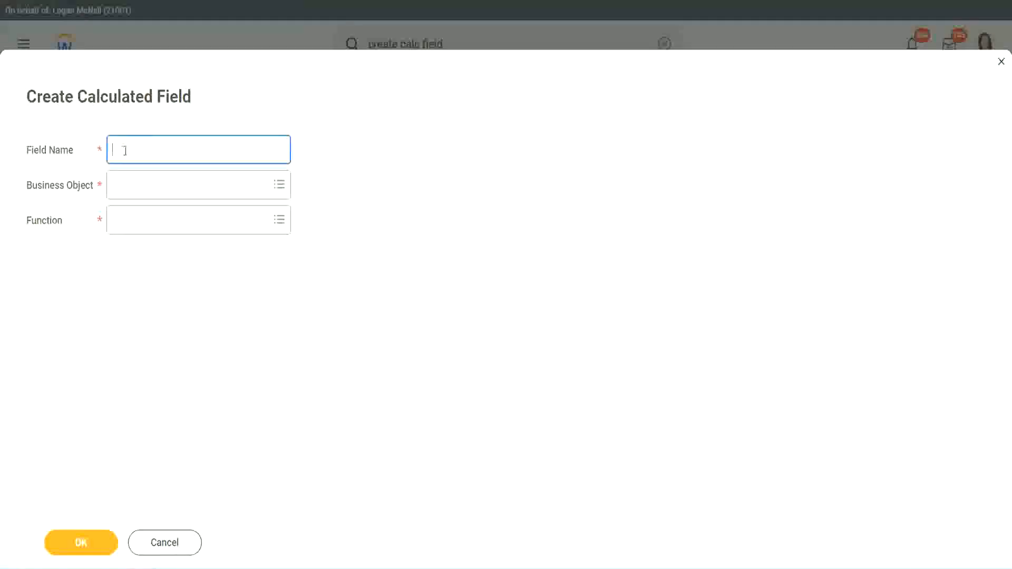
text(CFTC-Amateur)
click(126, 149)
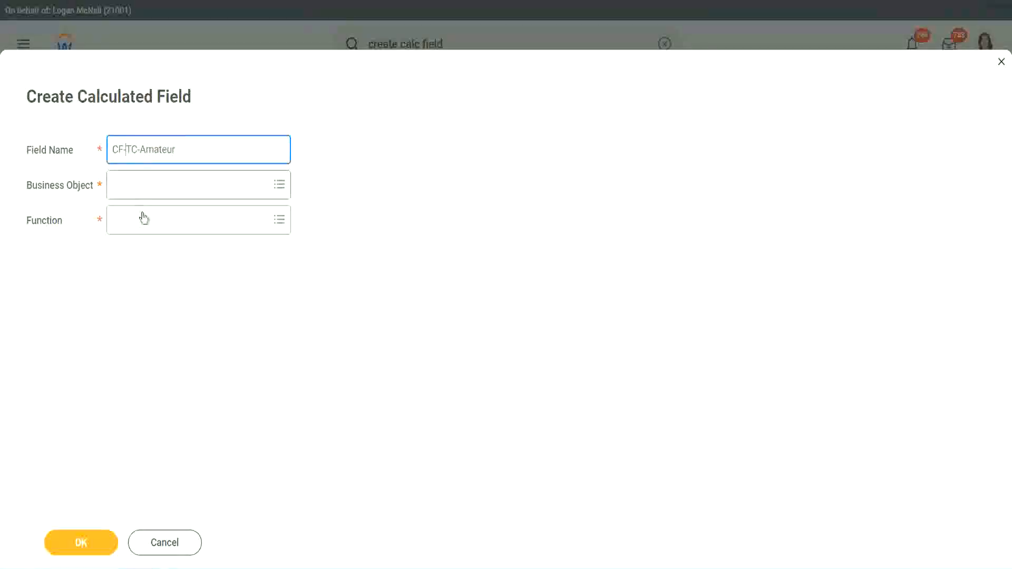
text(WW-)
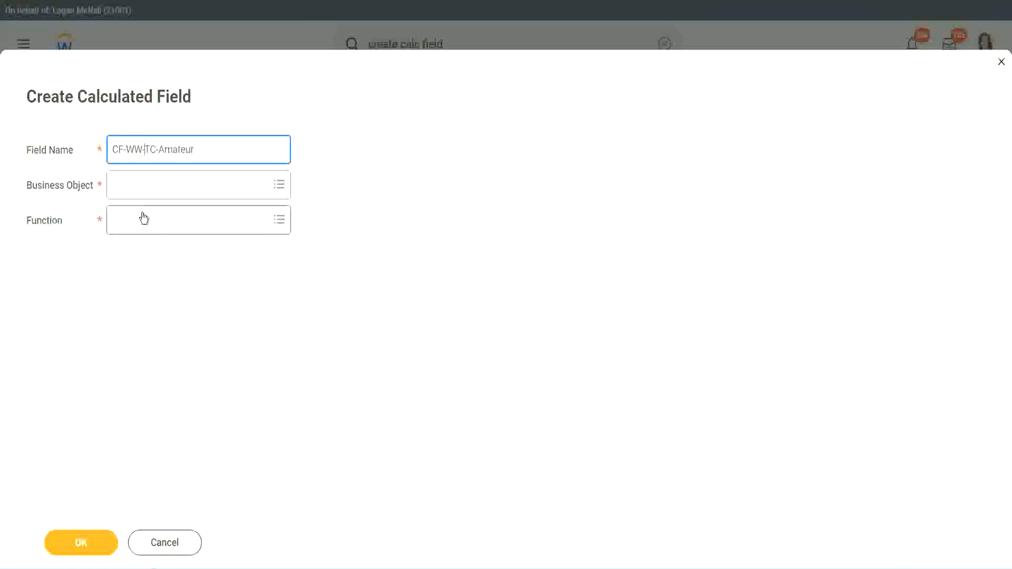
click(143, 184)
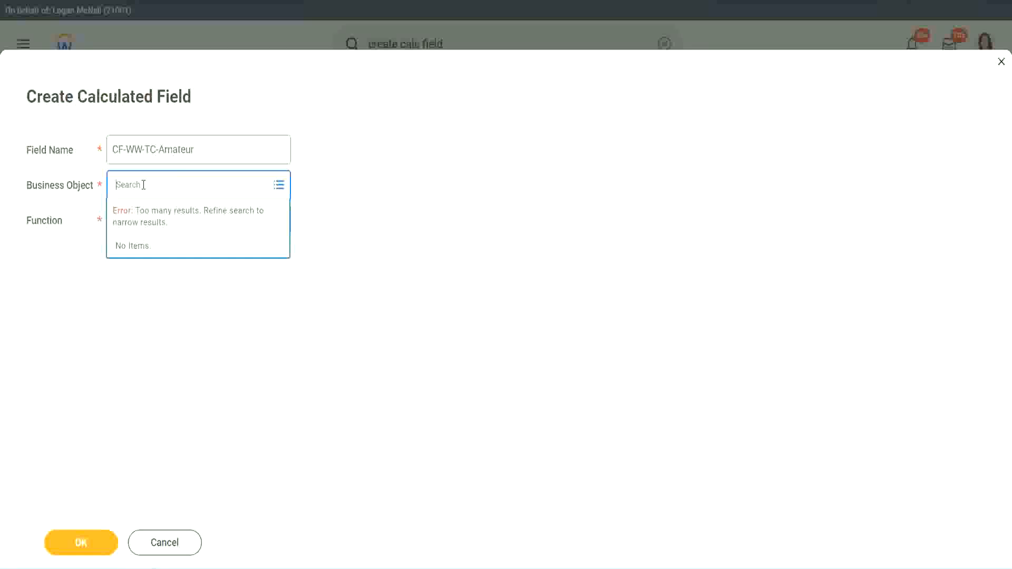
text(worker)
key(BackSpace)
key(BackSpace)
key(BackSpace)
key(BackSpace)
key(BackSpace)
key(BackSpace)
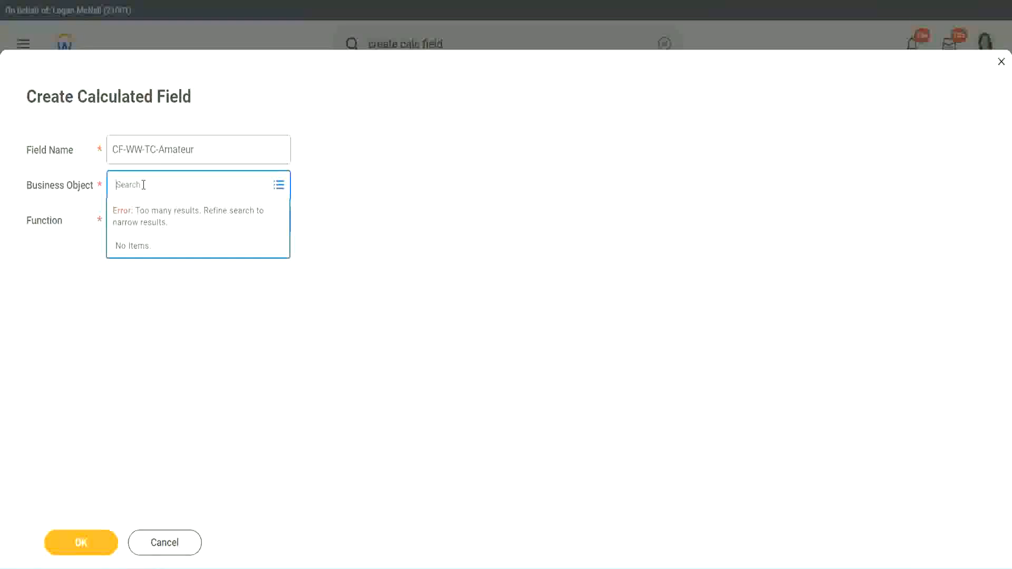
Step: Search for "global" and choose Global as the new field's business object
text(global)
key(Return)
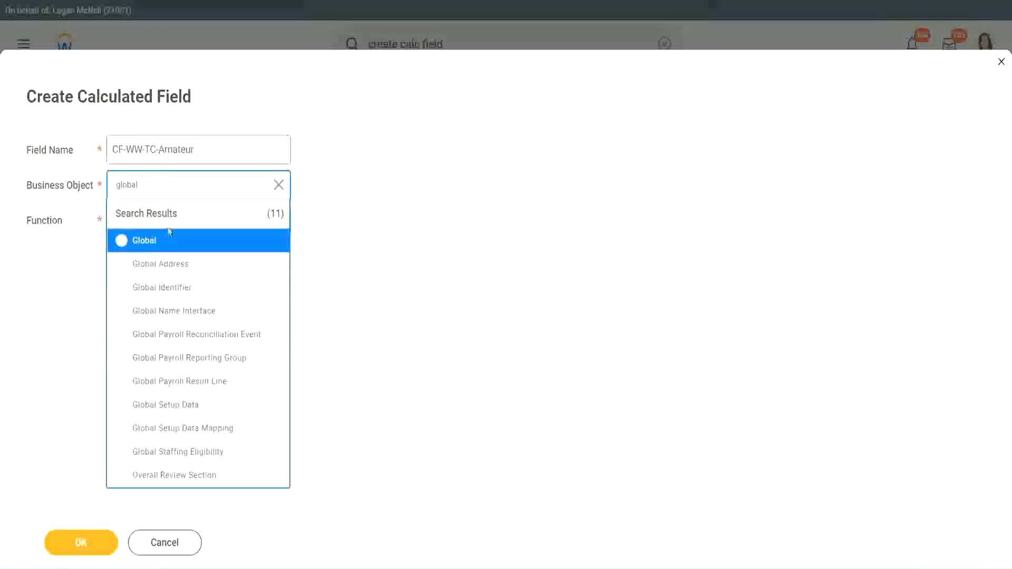
click(160, 249)
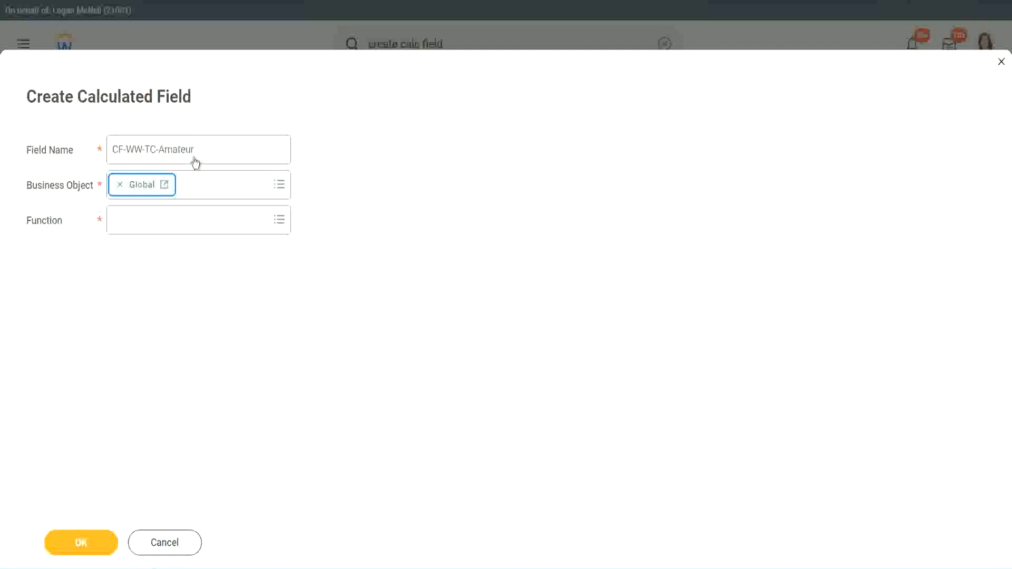
triple_click(261, 142)
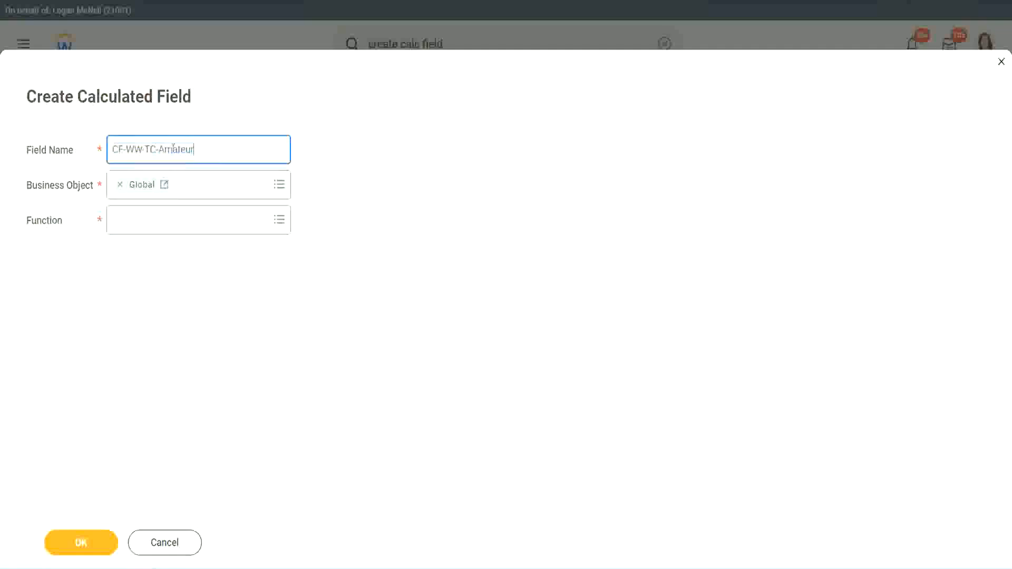
double_click(171, 149)
click(210, 148)
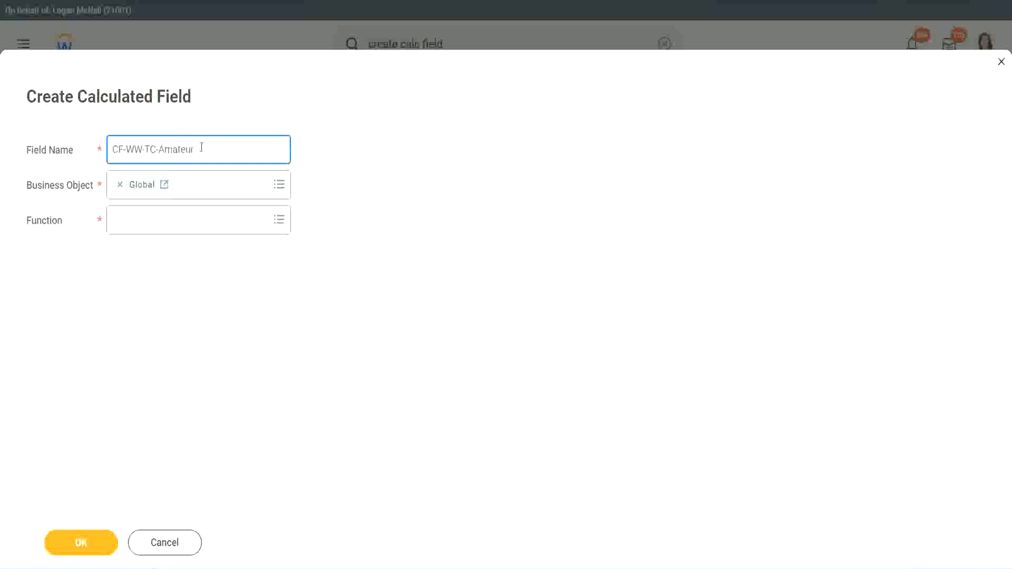
double_click(189, 151)
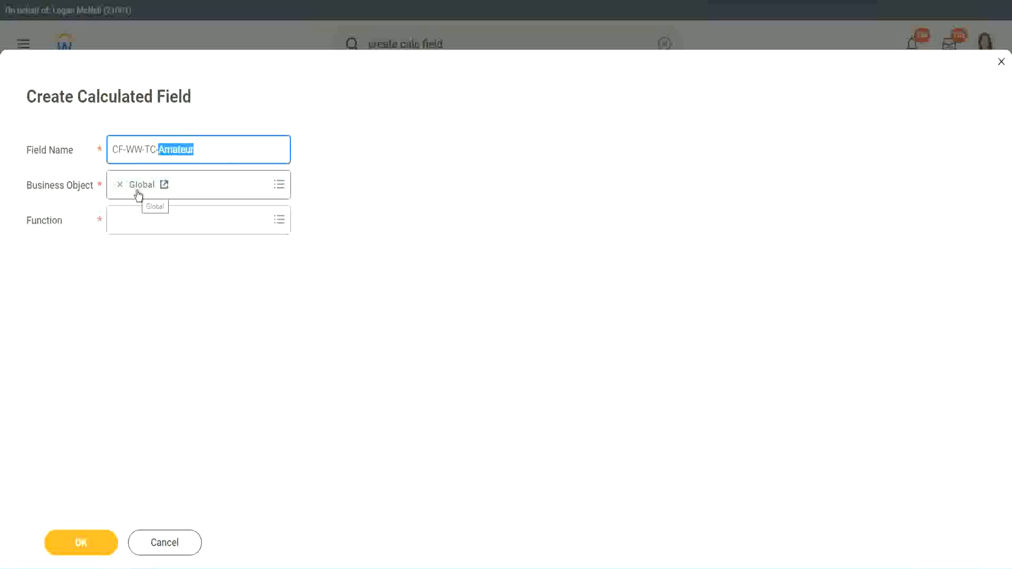
Step: Set the new field's function to Text Constant and confirm the field definition
click(139, 219)
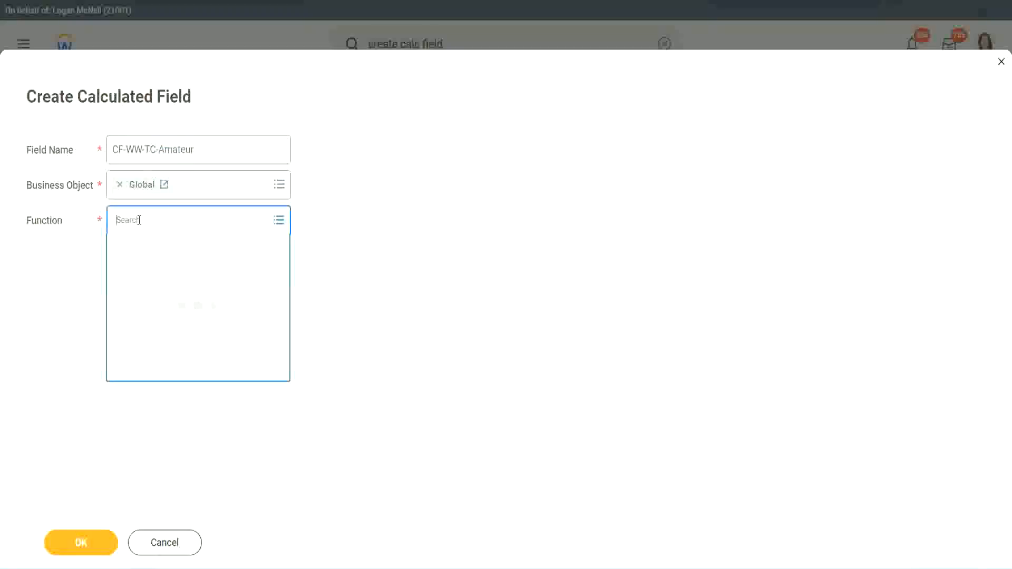
text(text const)
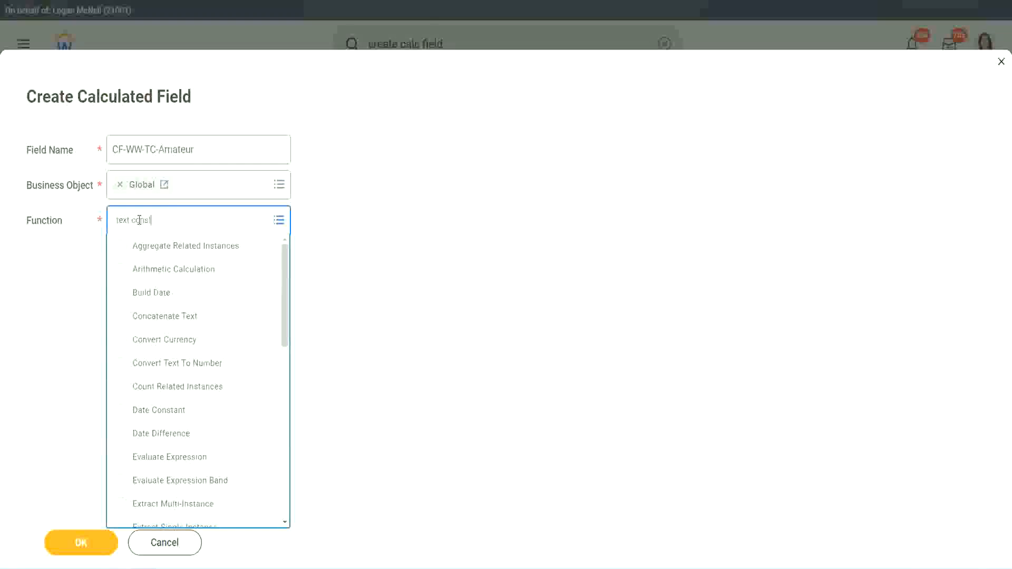
key(Return)
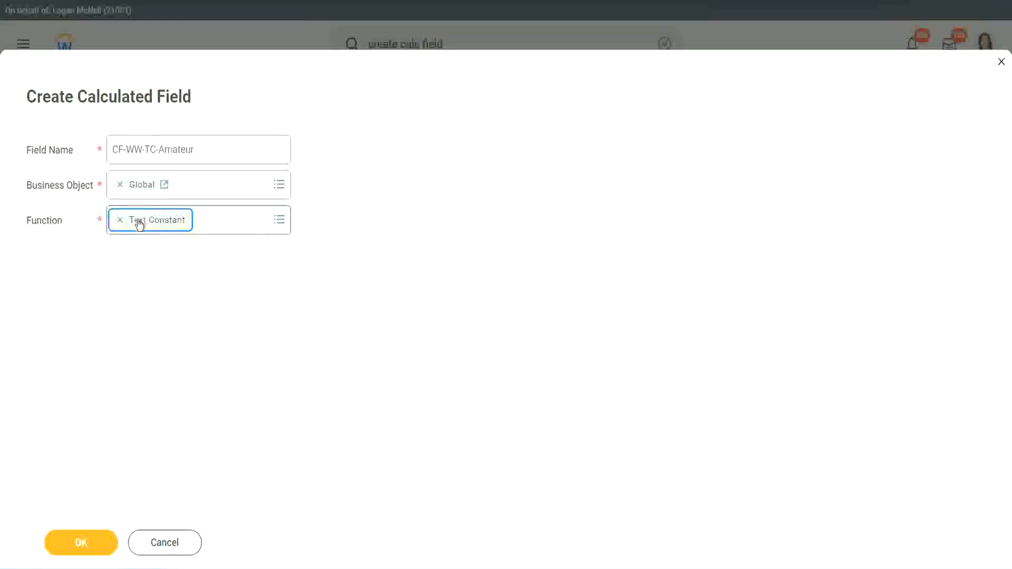
click(83, 546)
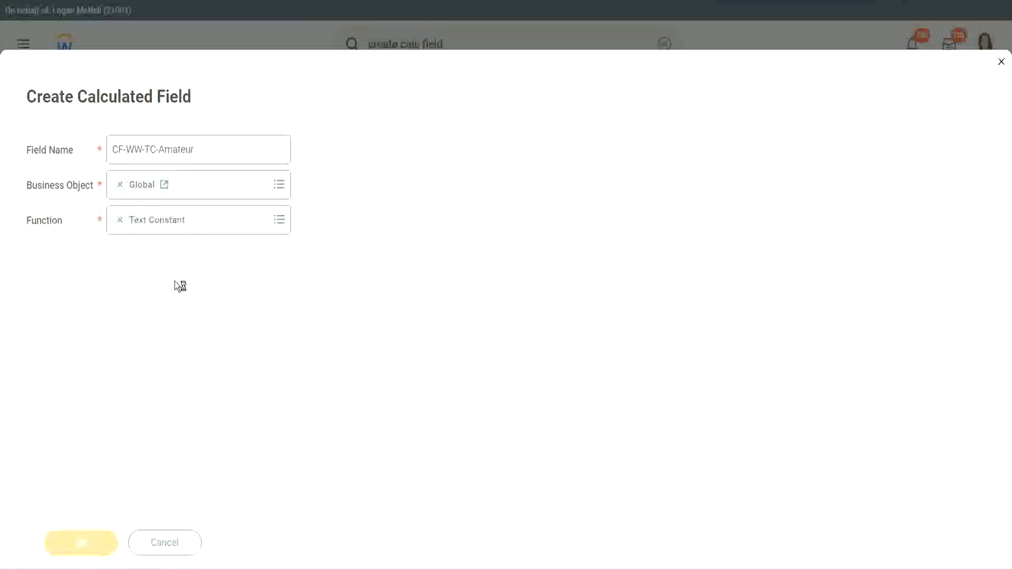
Step: Save the new field with the text constant Amateur and copy its name from the first row's return value
click(158, 296)
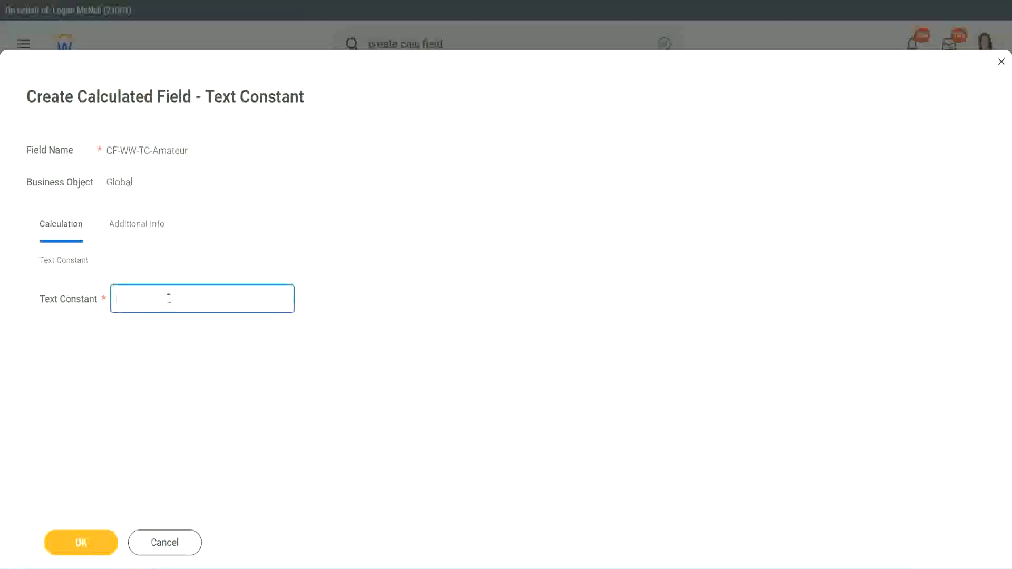
text(Amateur)
click(84, 544)
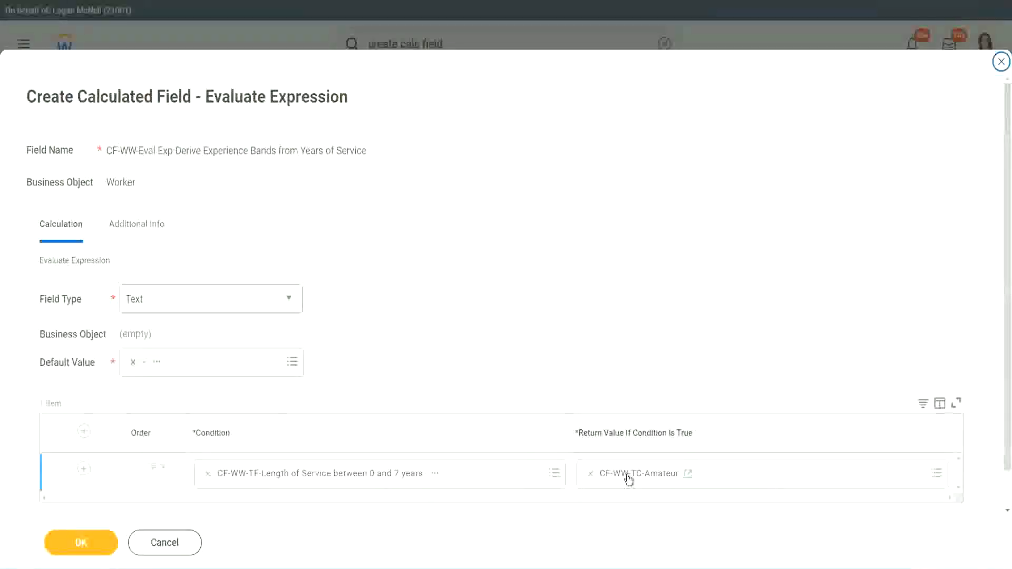
right_click(629, 477)
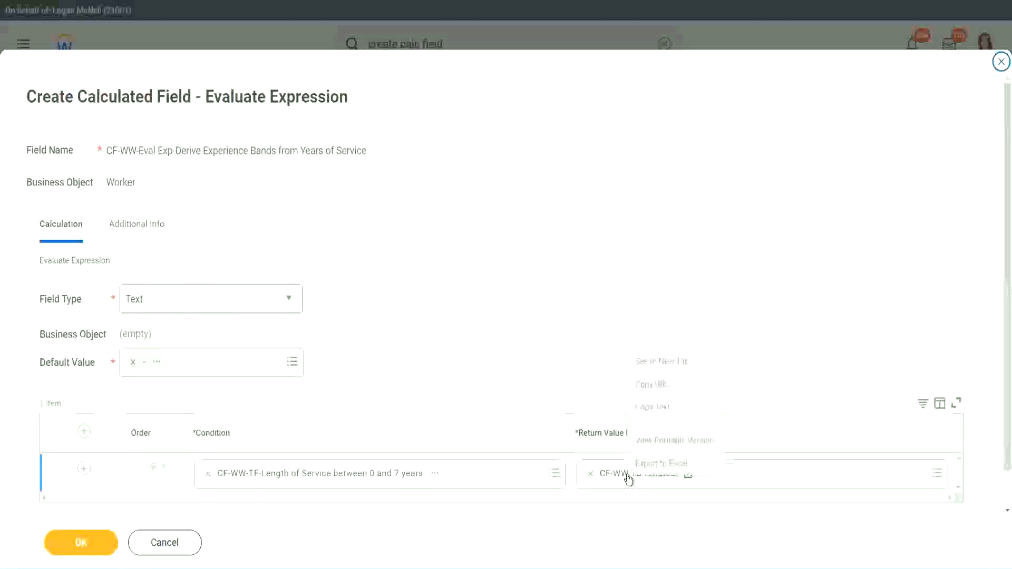
click(663, 409)
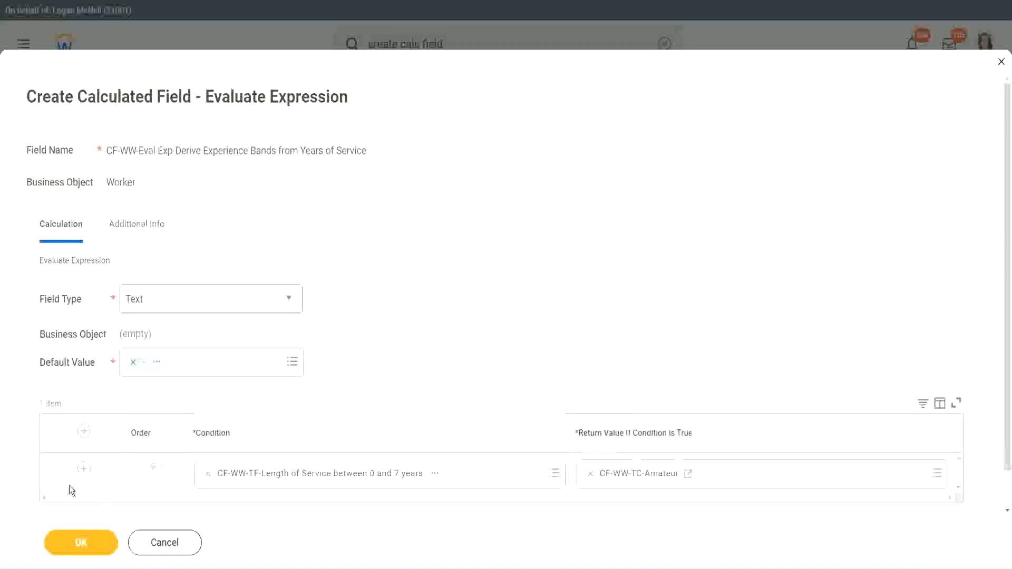
Step: Add three rows below the first condition and set the second row's condition to CF-WW-TF-Length of Service between 8 and 15 years
click(83, 469)
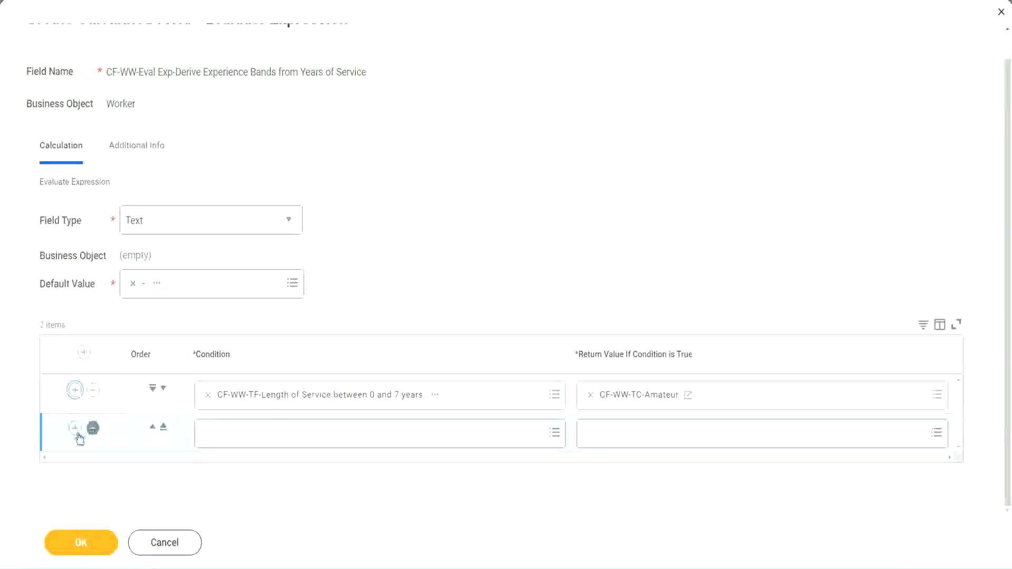
click(76, 434)
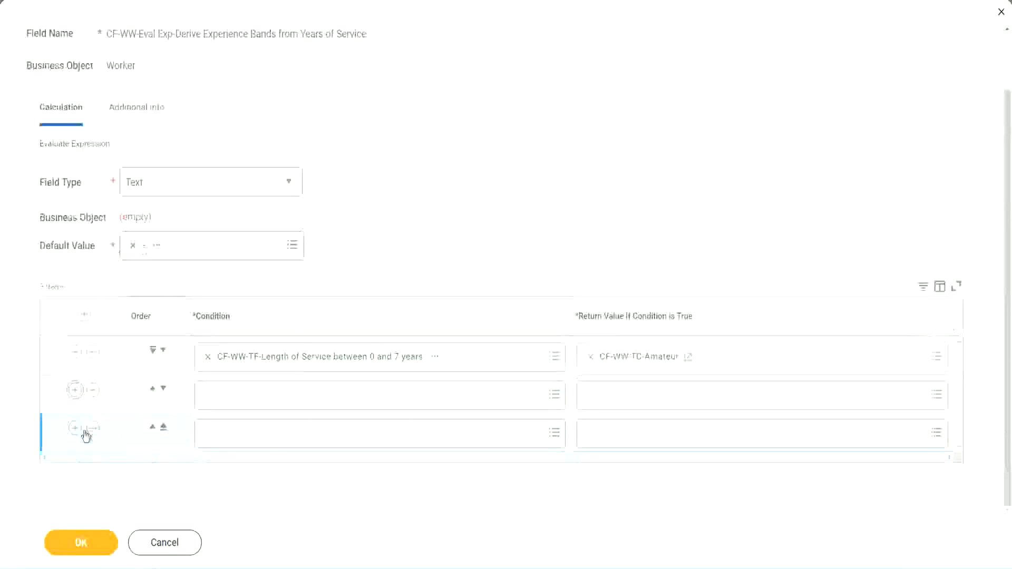
click(249, 395)
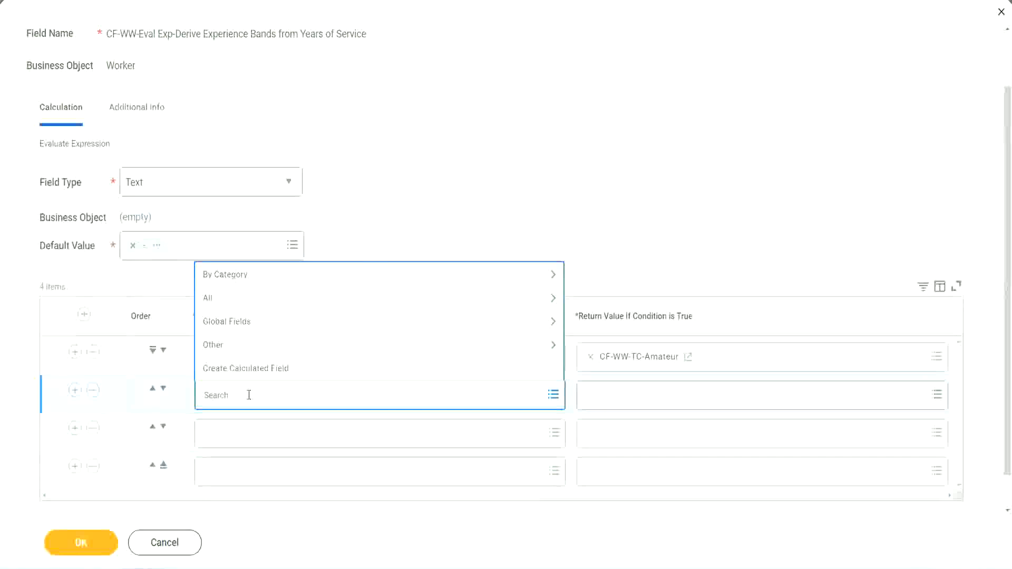
text(cf-ww)
text(-tc)
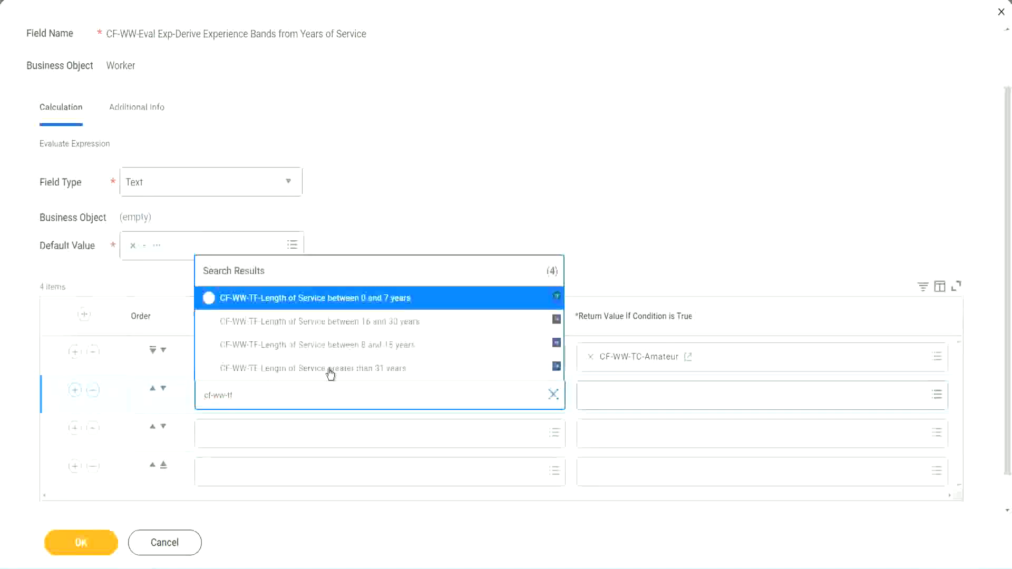
click(391, 348)
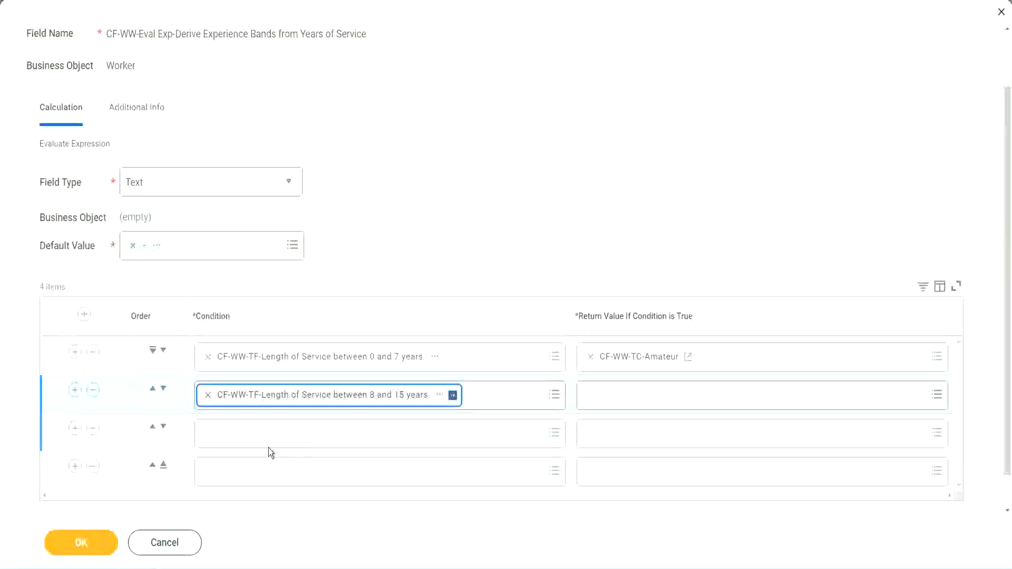
Step: Search for cf-ww-tf and set the third row's condition to CF-WW-TF-Length of Service between 16 and 30 years
click(256, 433)
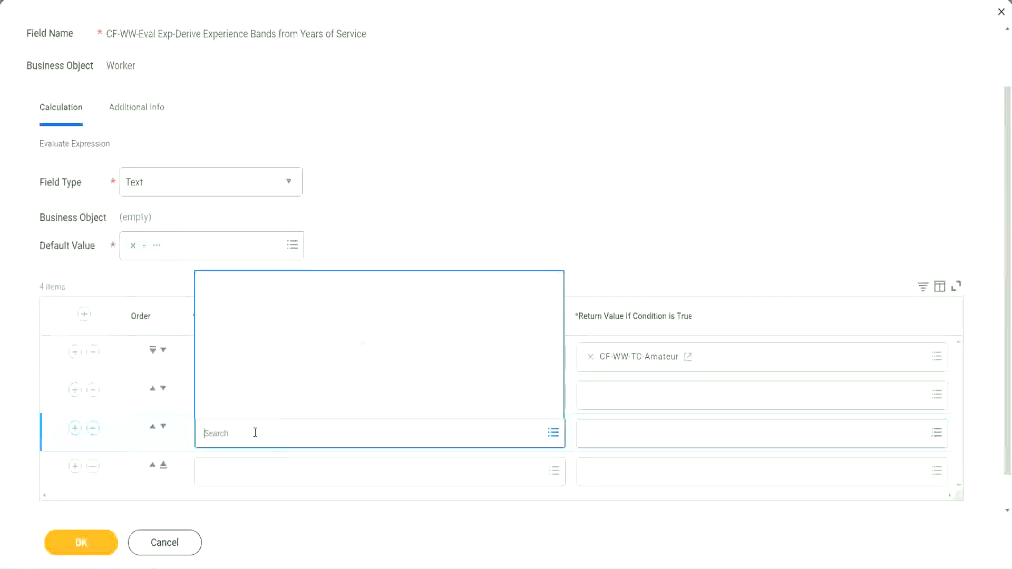
text(cf-ww)
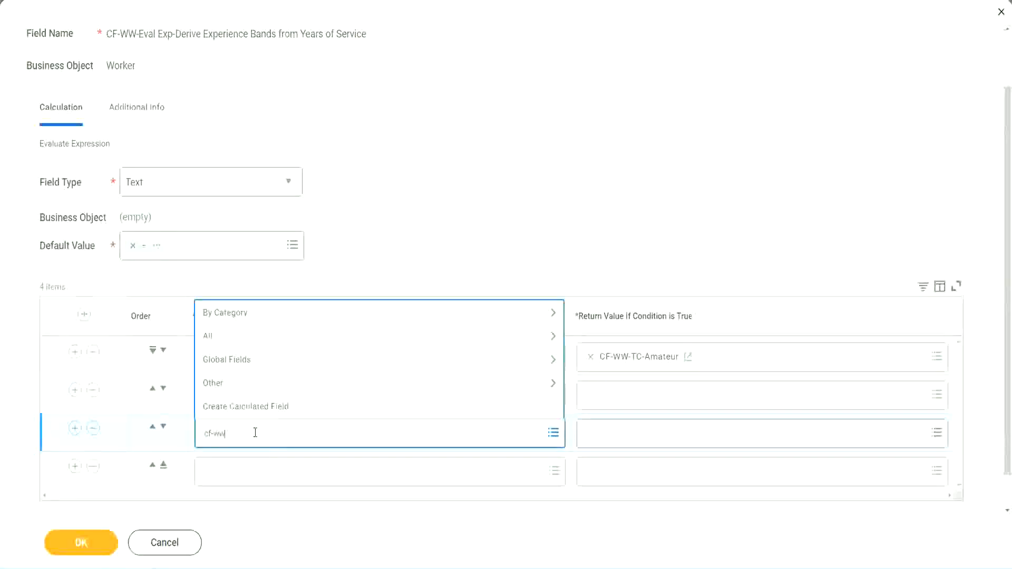
text(-tf)
key(Return)
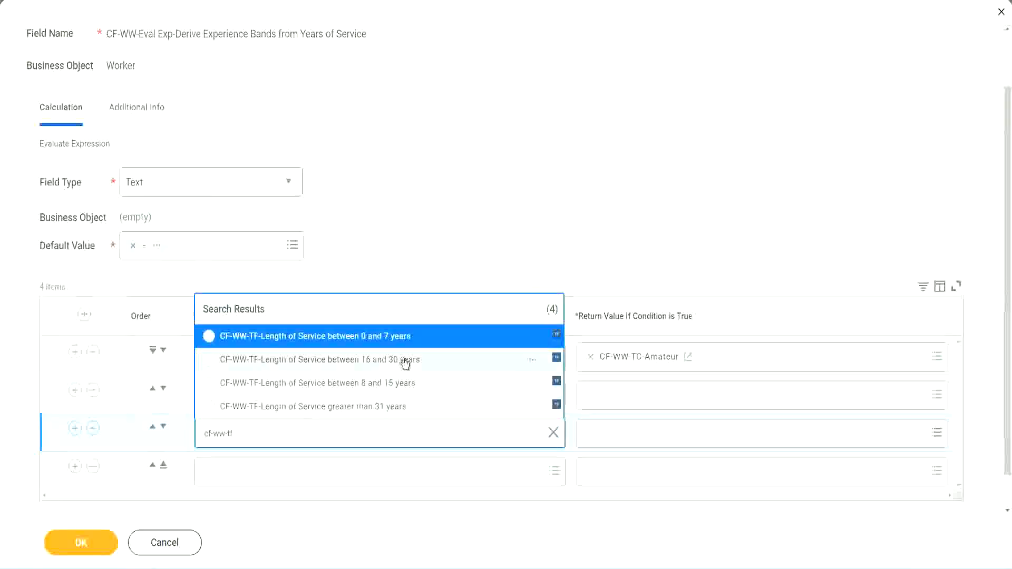
click(406, 366)
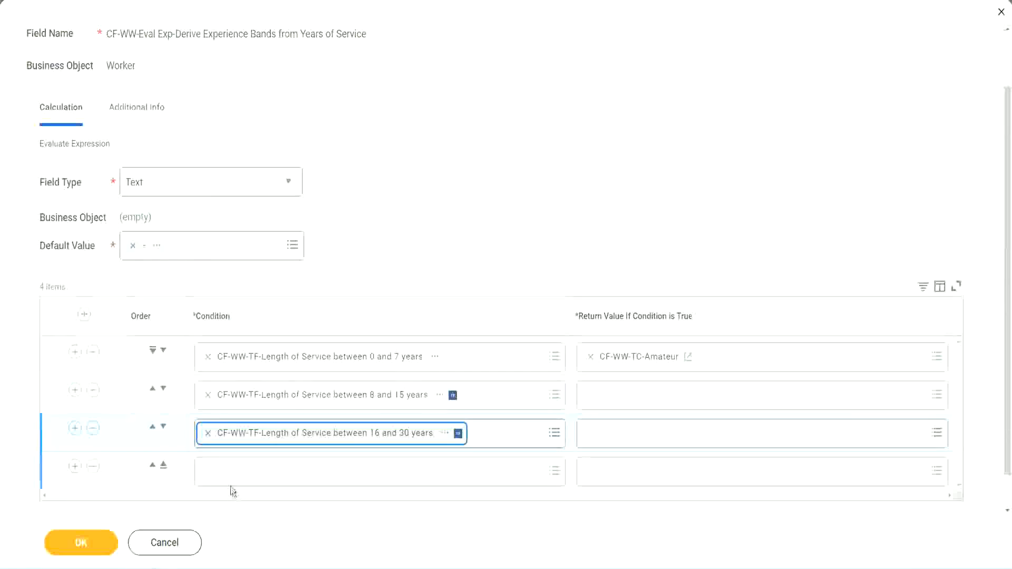
Step: Set the fourth row's condition to CF-WW-TF-Length of Service greater than 31 years
click(240, 472)
text(cf-ww)
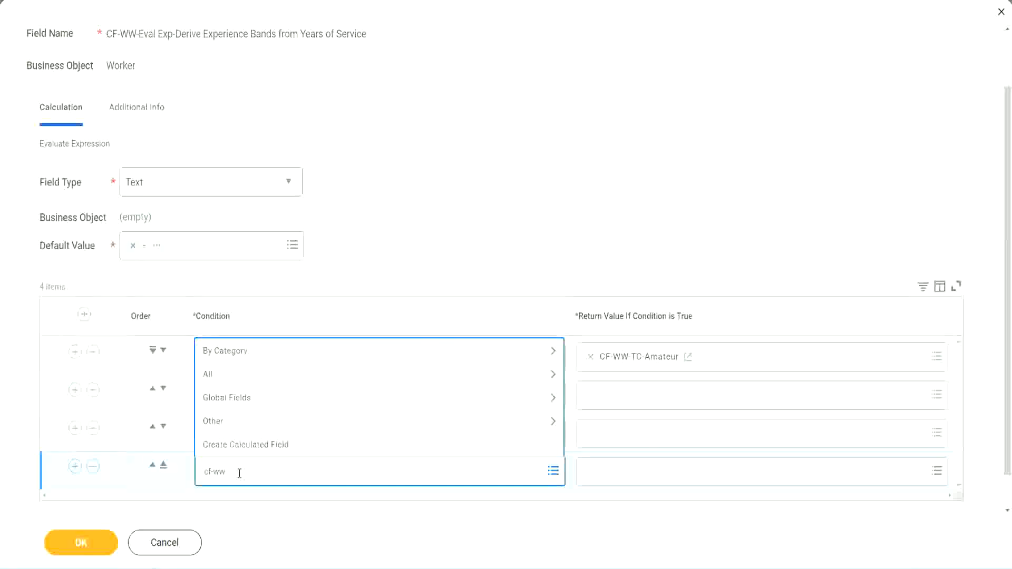
text( tf 31)
key(Return)
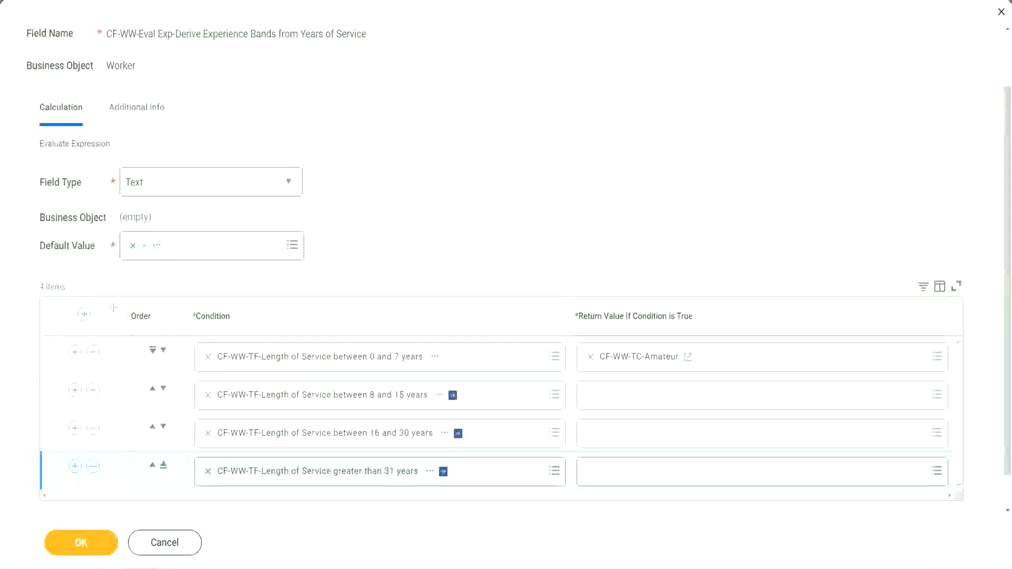
Step: Move the 8 to 15 years condition to first place and back, copying the name CF-WW-TC-Amateur in between
drag(113, 309, 112, 415)
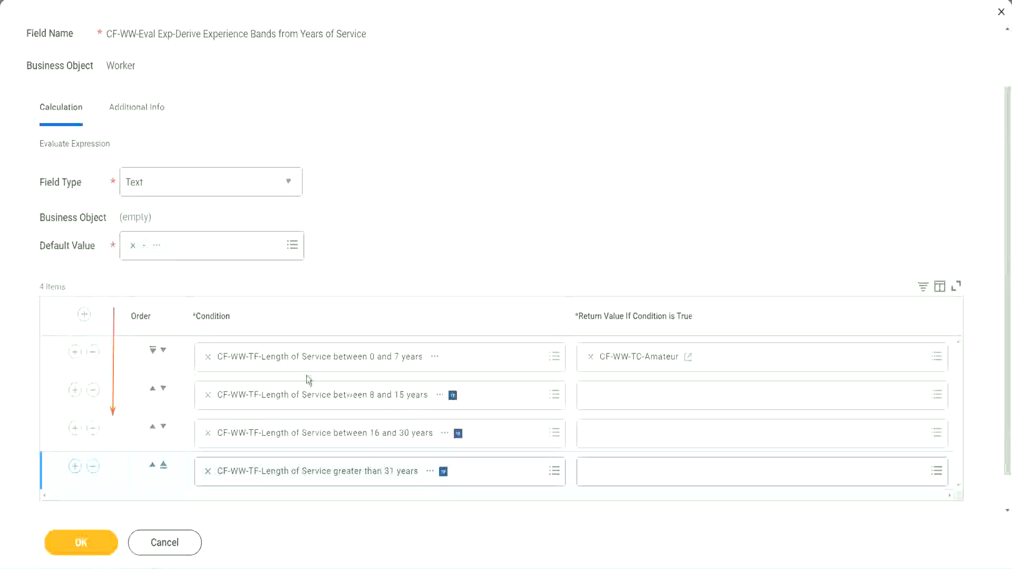
click(153, 391)
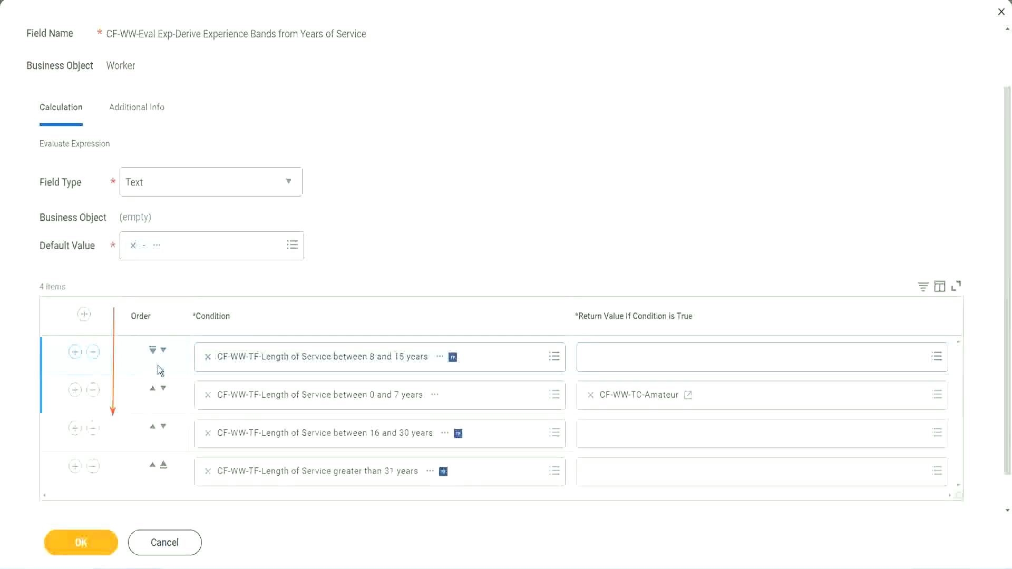
click(164, 350)
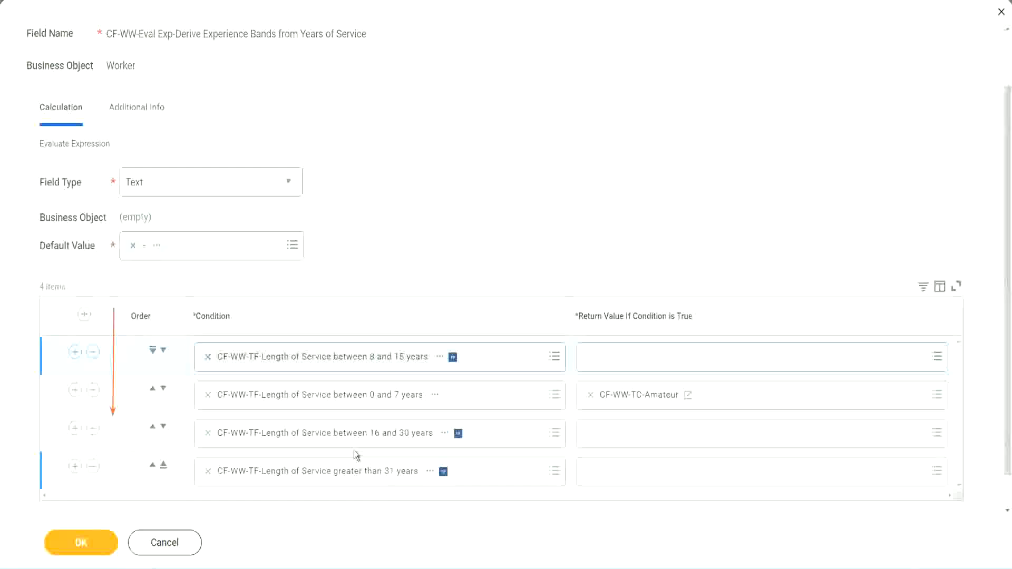
right_click(640, 403)
click(664, 454)
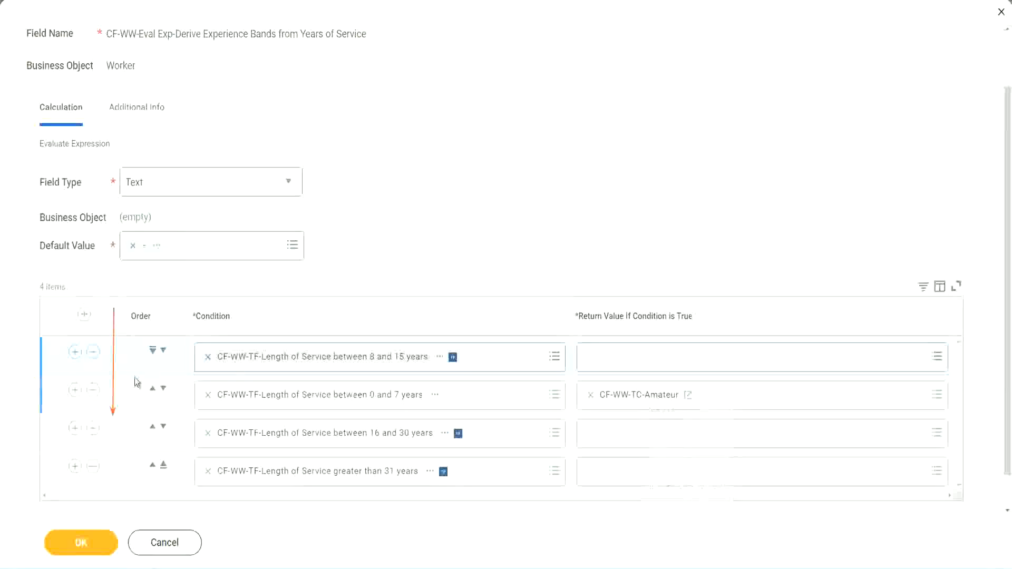
click(164, 350)
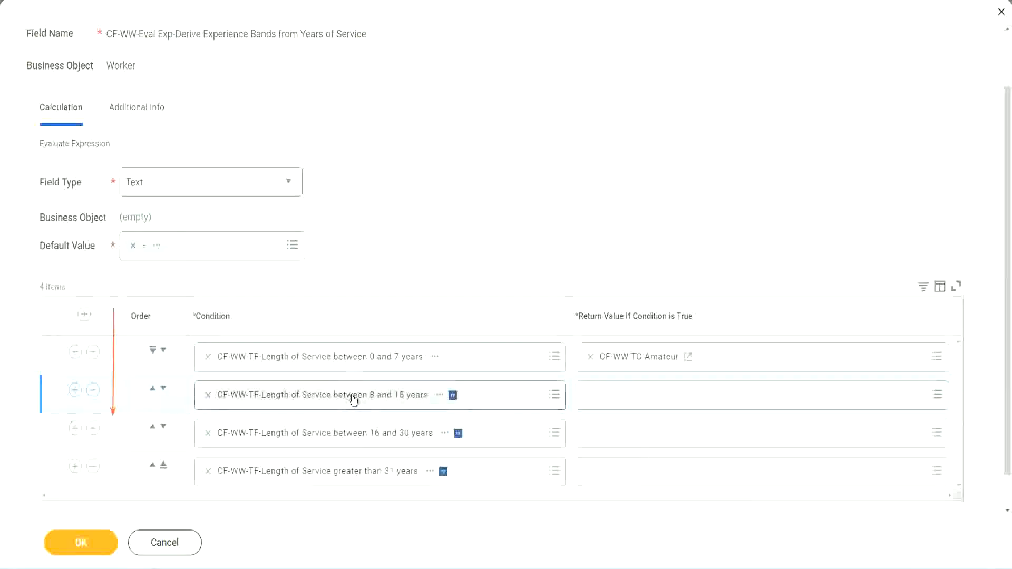
Step: Create a calculated field CF-WW-TC-Experienced for the second row's return value, with business object Global and function Text Constant
click(591, 396)
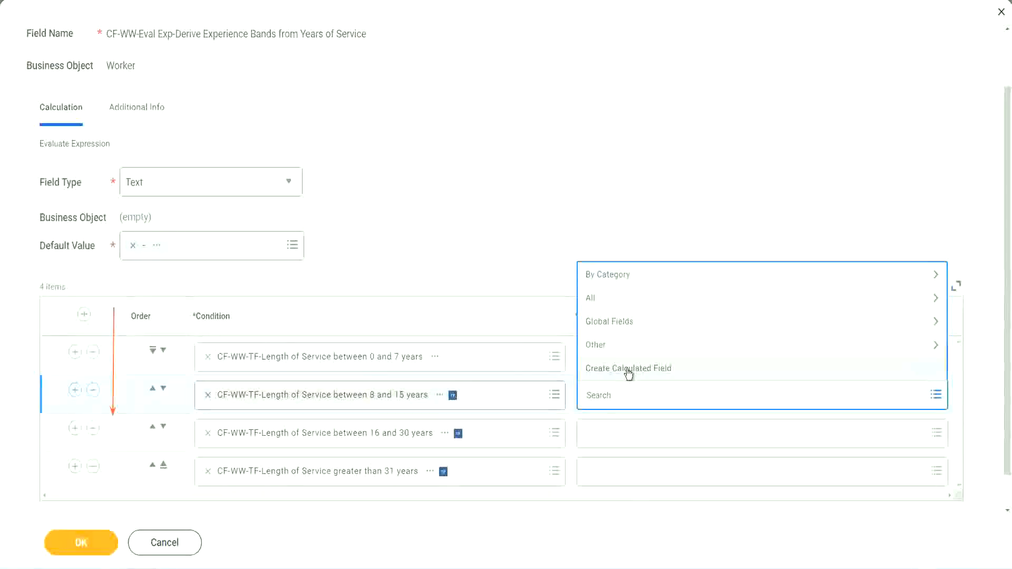
click(629, 369)
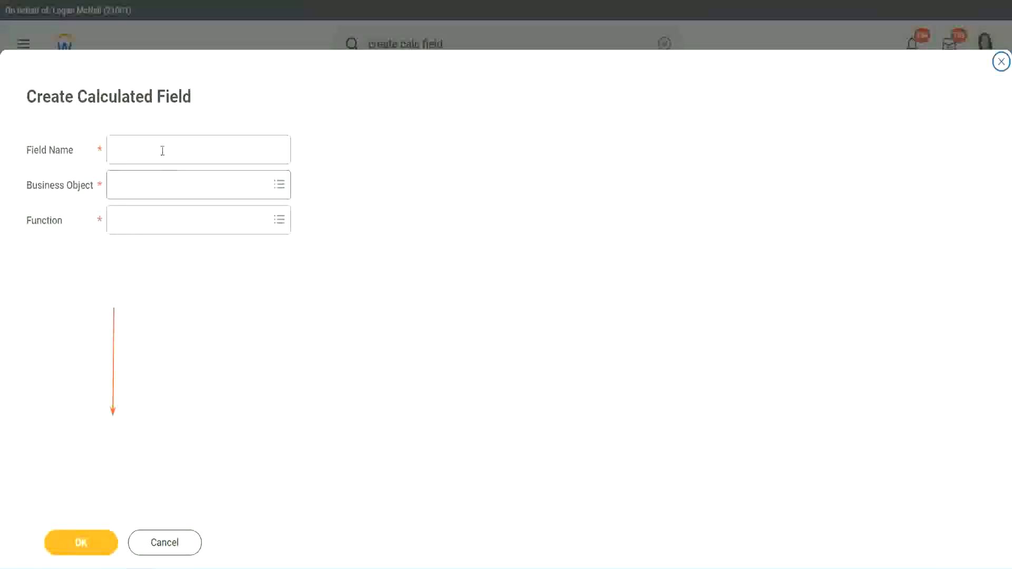
click(161, 150)
key(ctrl+v)
click(164, 150)
key(BackSpace)
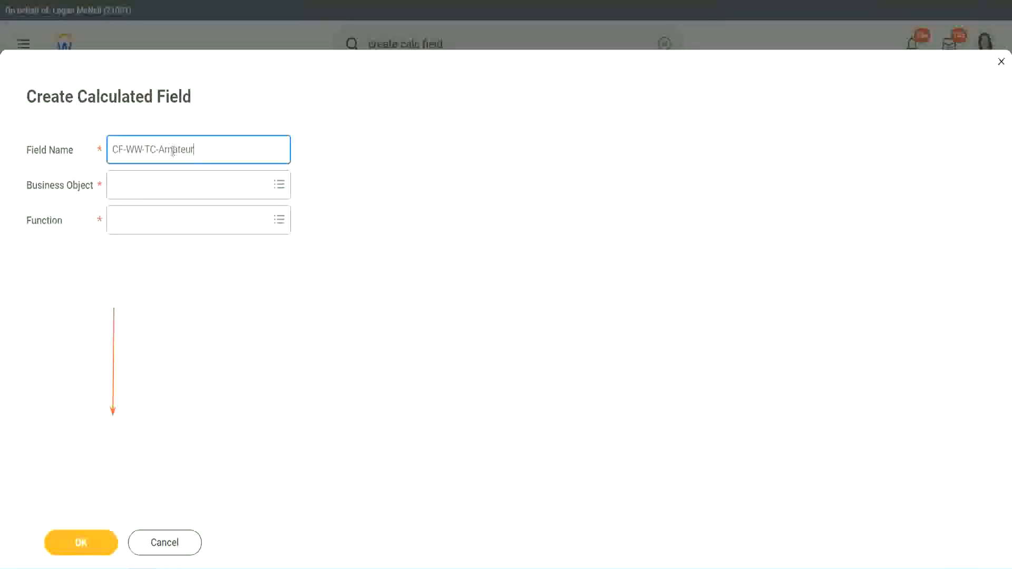
double_click(173, 151)
text(Experienced)
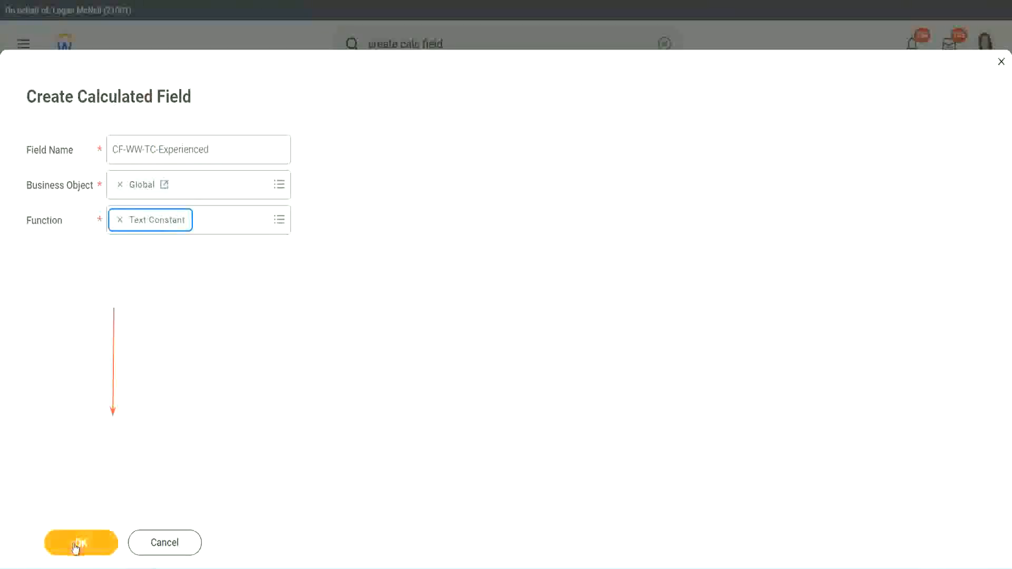
click(75, 549)
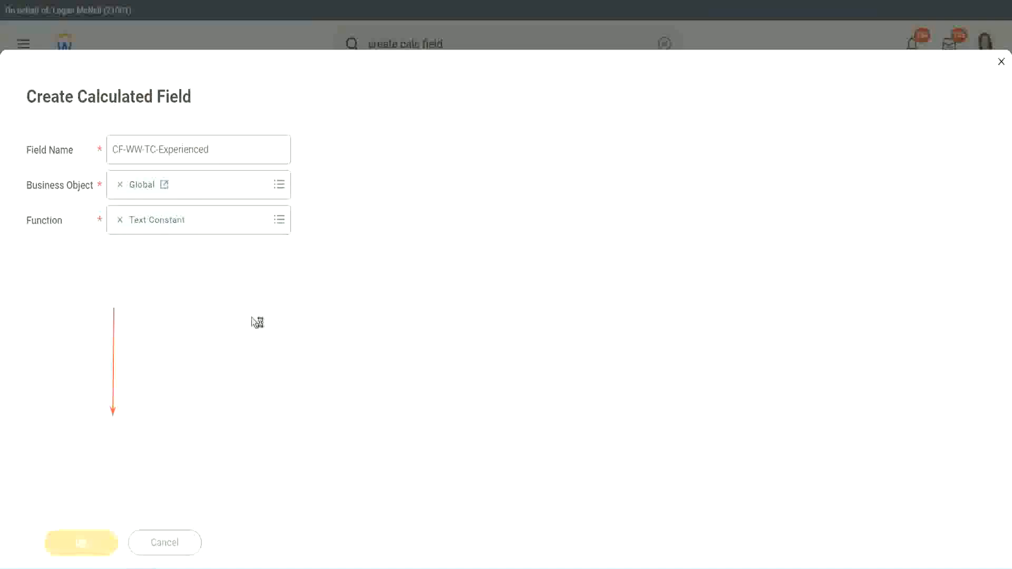
Step: Enter Experienced as the text constant and save the new field
click(154, 297)
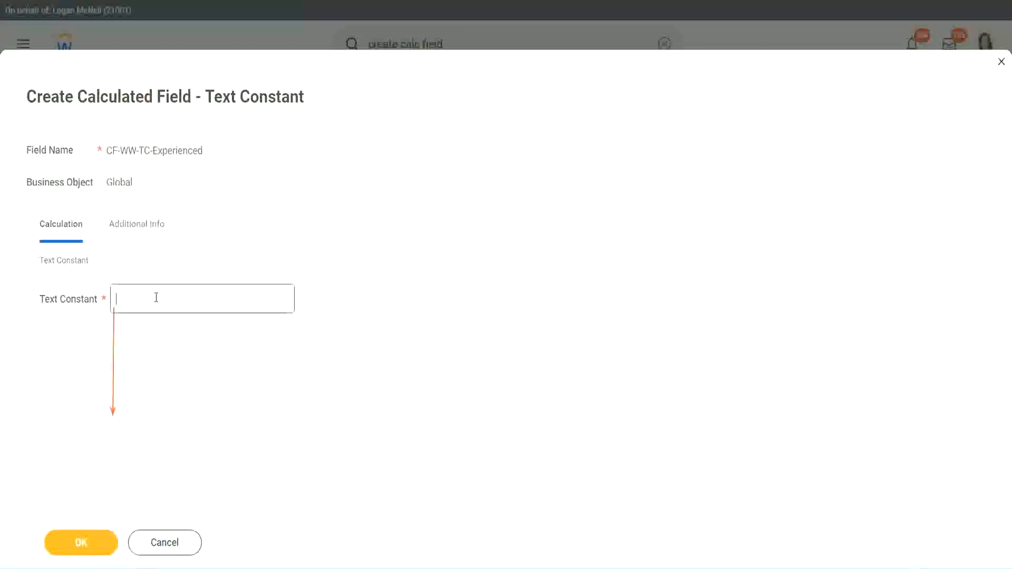
text(Experienced)
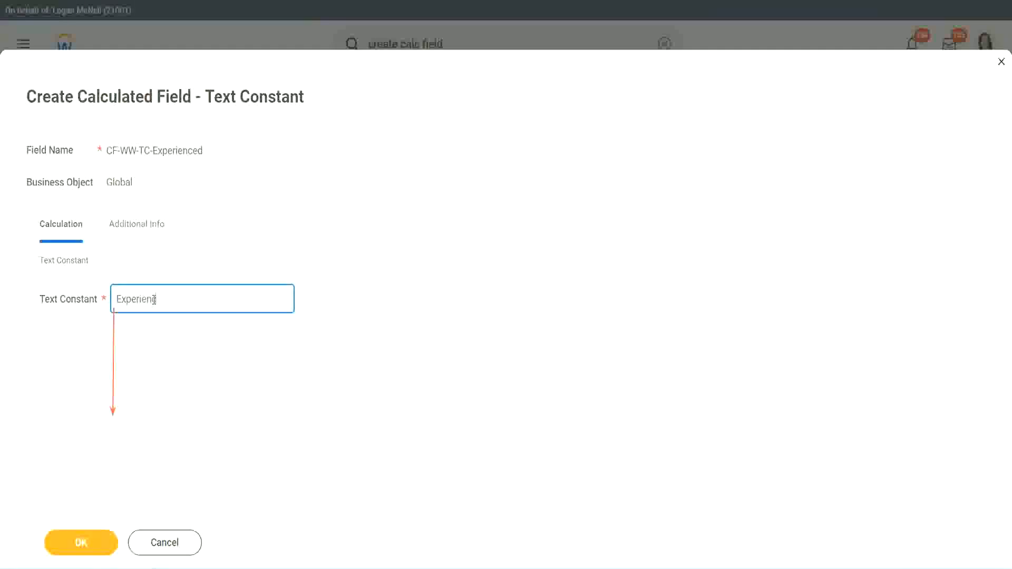
click(84, 544)
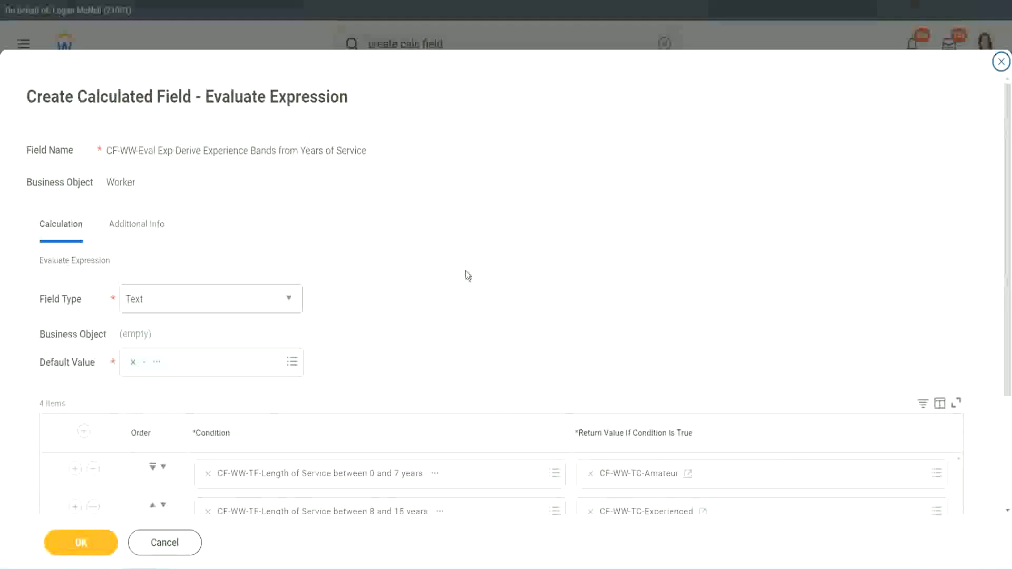
Step: Start a calculated field for the third row's return value with the copied name CF-WW-TC-Amateur, and check the band names in the notes
scroll(468, 276, down, 2)
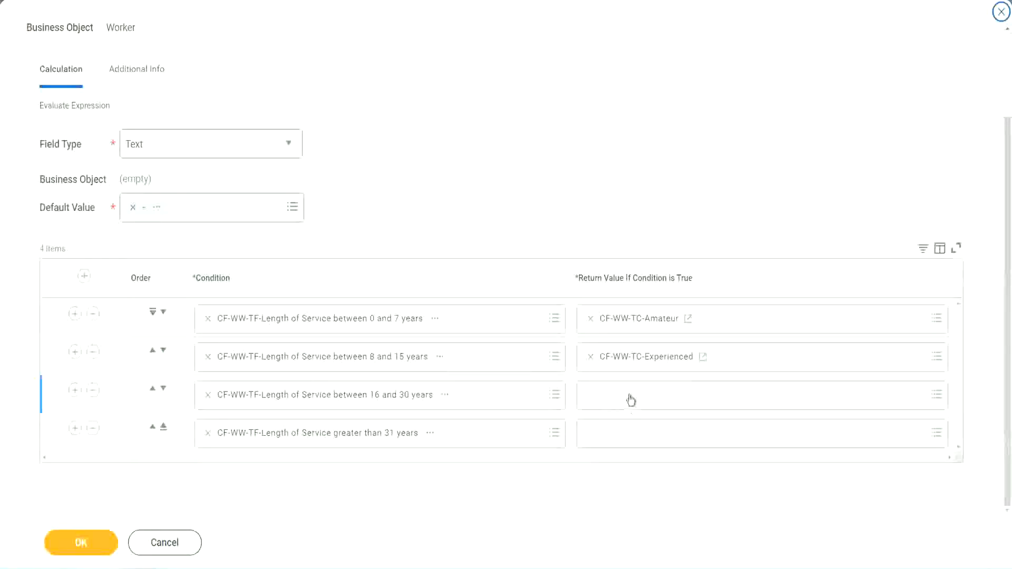
click(631, 395)
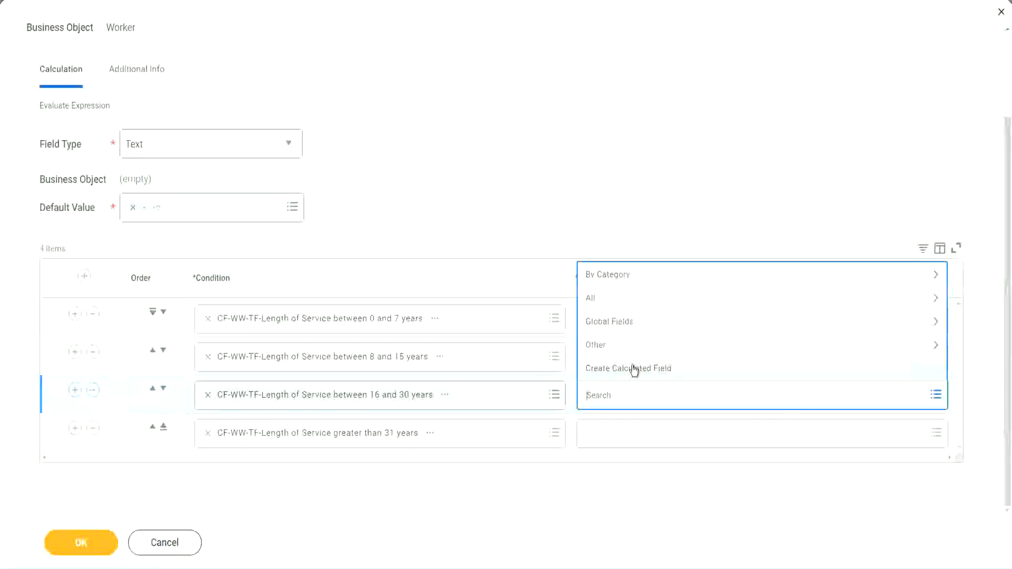
click(633, 368)
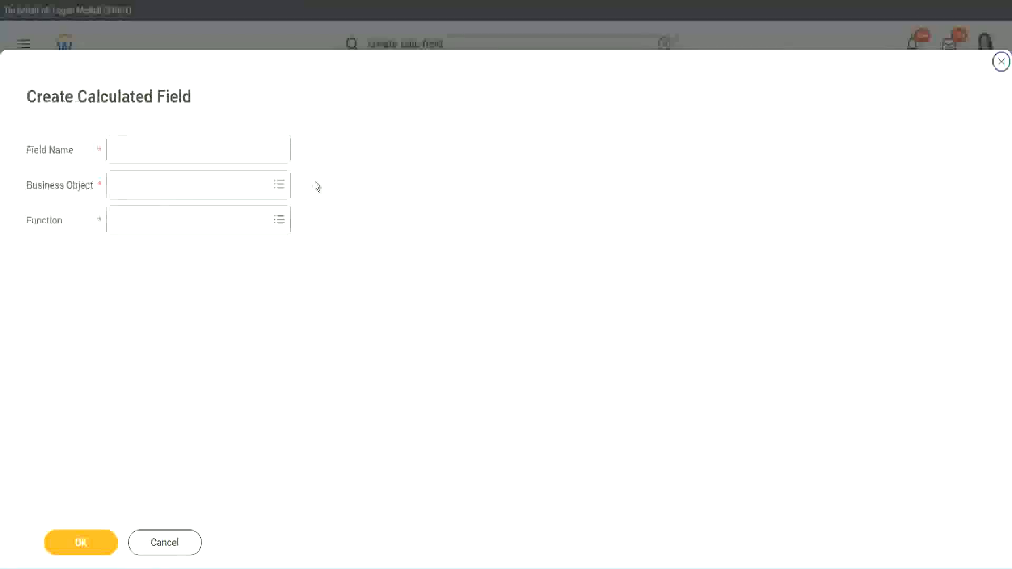
click(214, 149)
text(CF ANW TC Amount)
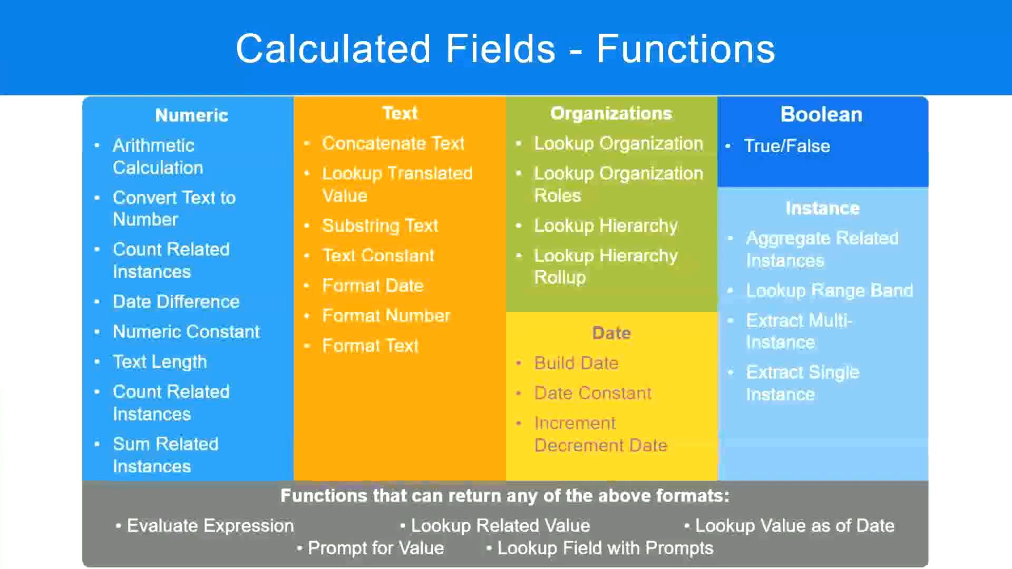
key(alt+Tab)
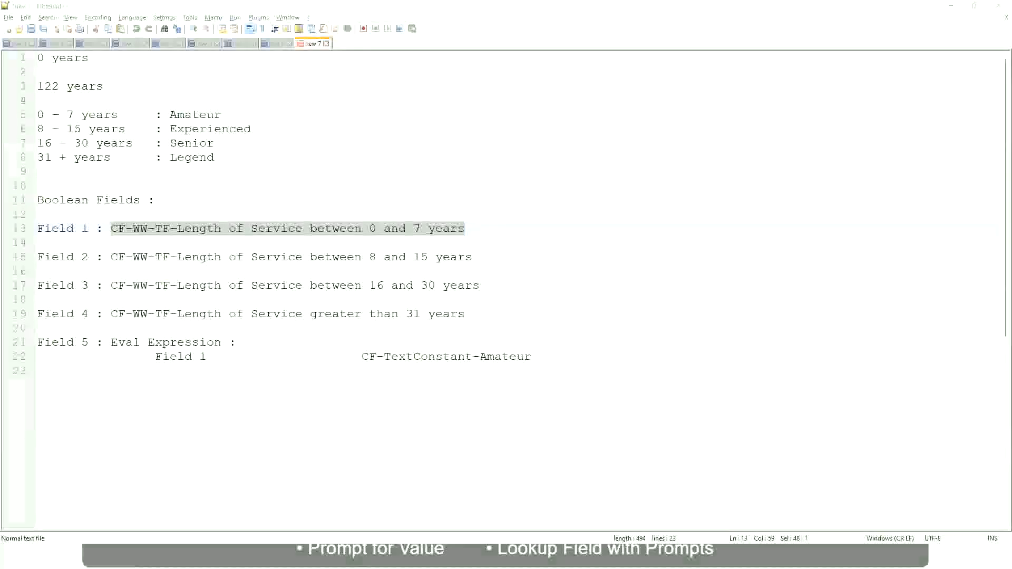
key(alt+Tab)
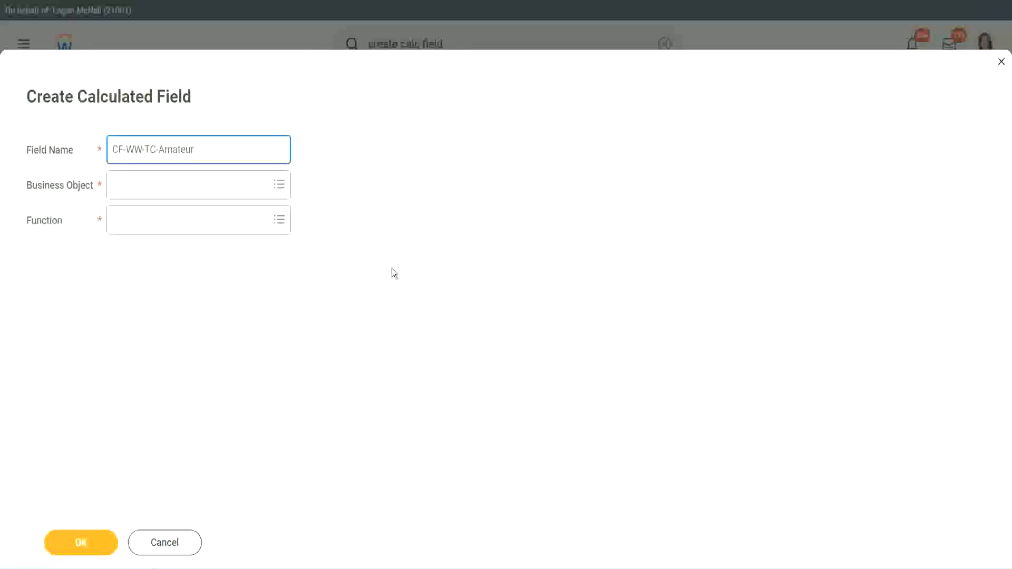
Step: Search for "global" and choose Global as the third row field's business object
click(116, 186)
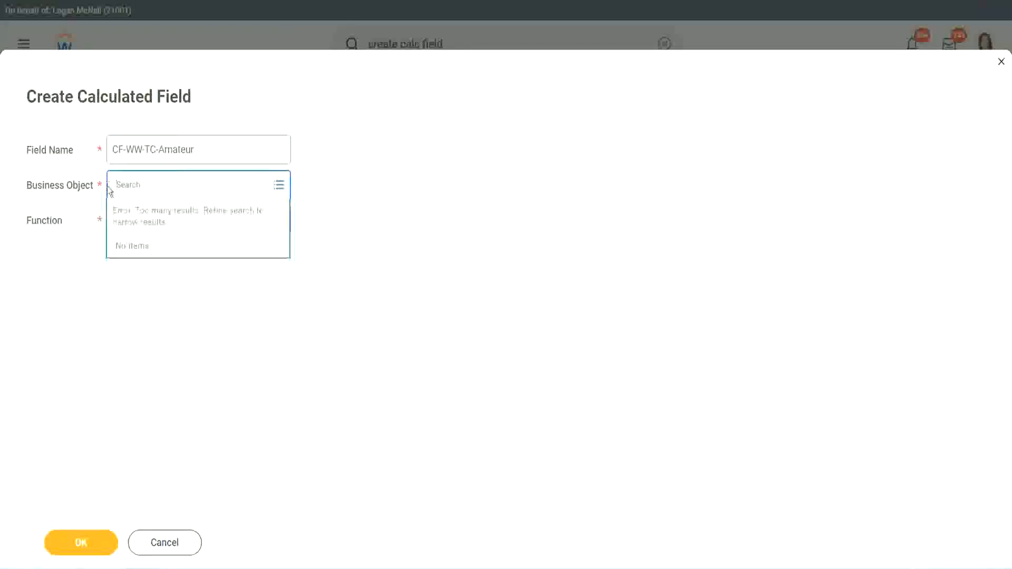
text(global)
key(Return)
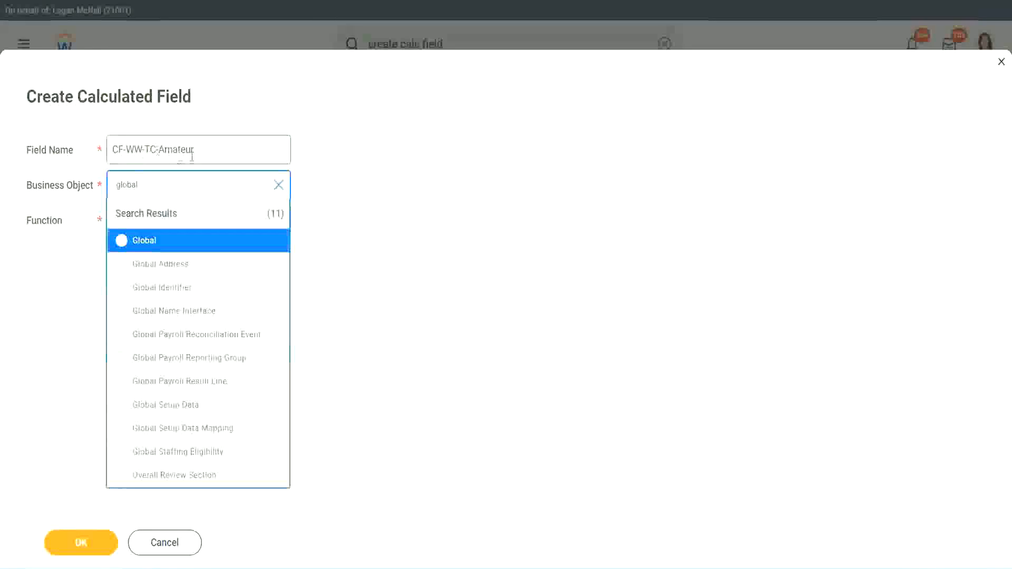
click(143, 243)
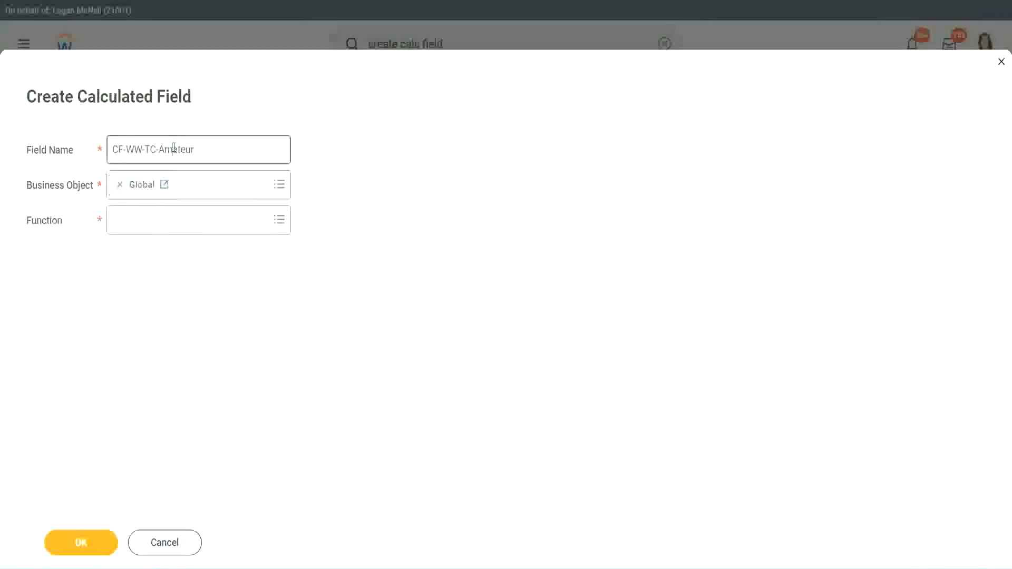
Step: Rename the new field CF-WW-TC-Senior, set its function to Text Constant, and confirm the definition
double_click(179, 149)
text(Senior)
click(162, 230)
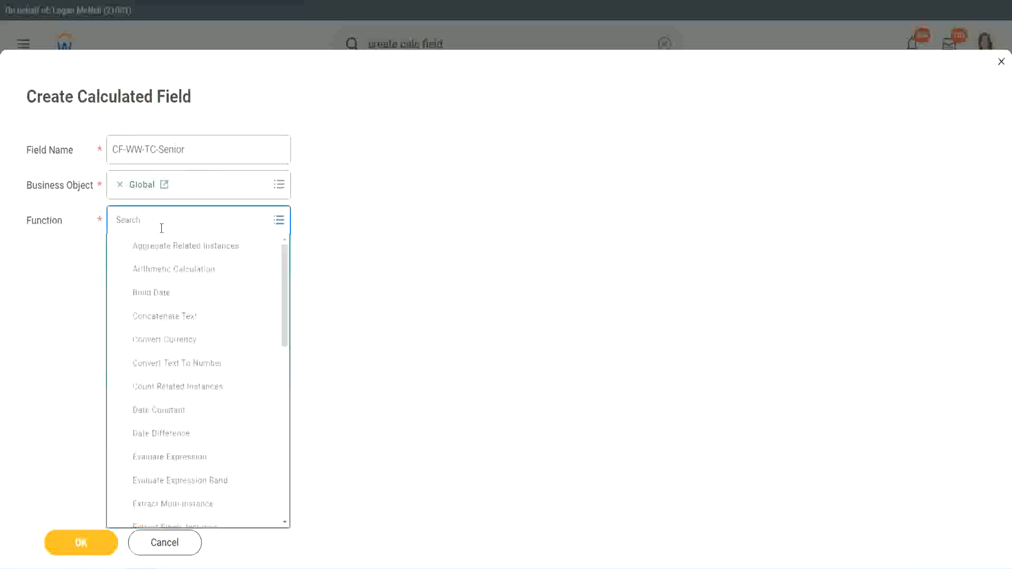
text(tc)
click(158, 272)
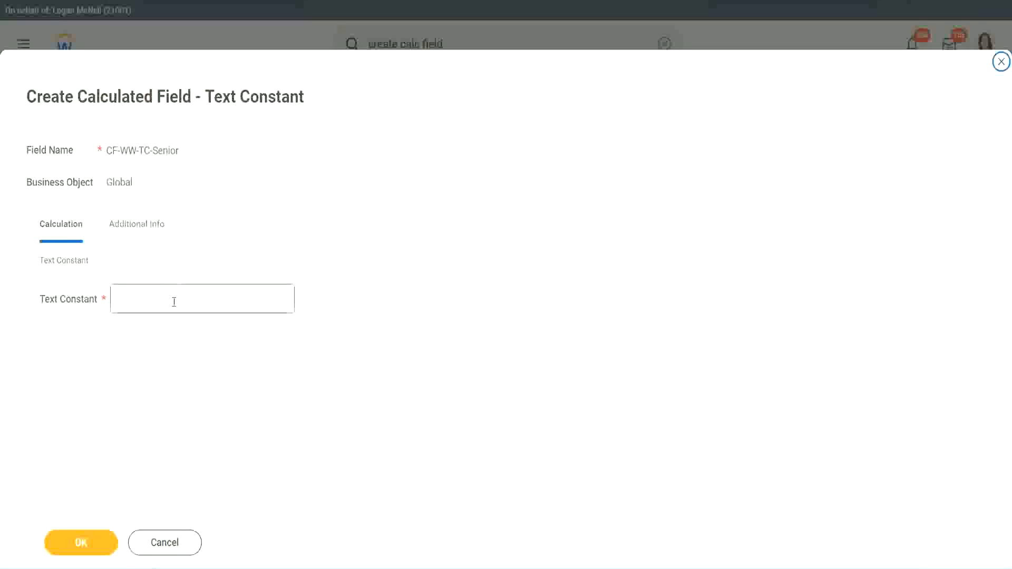
Step: Enter Senior as the text constant and save the third row's return value field
click(170, 296)
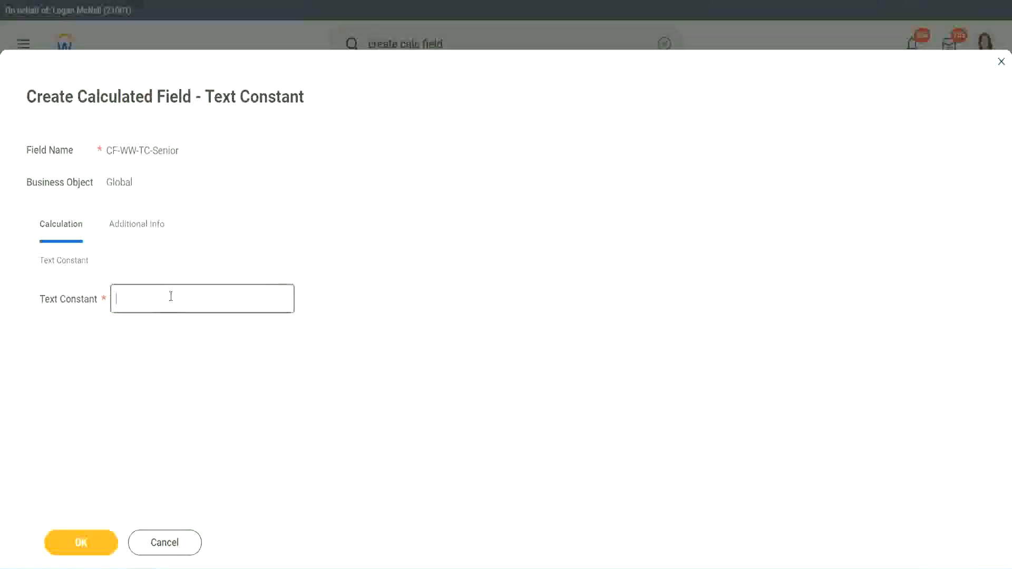
text(Senior)
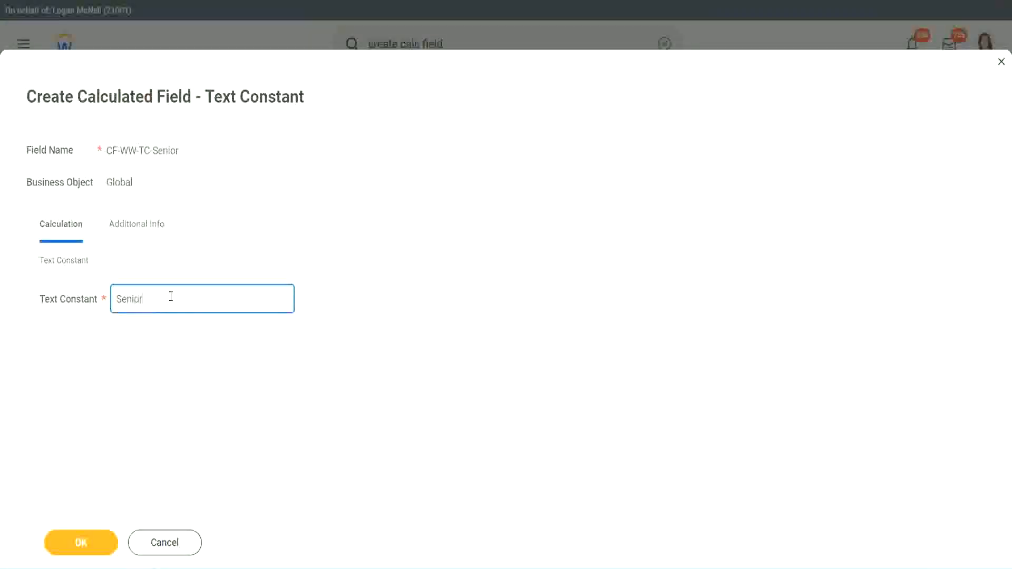
click(100, 551)
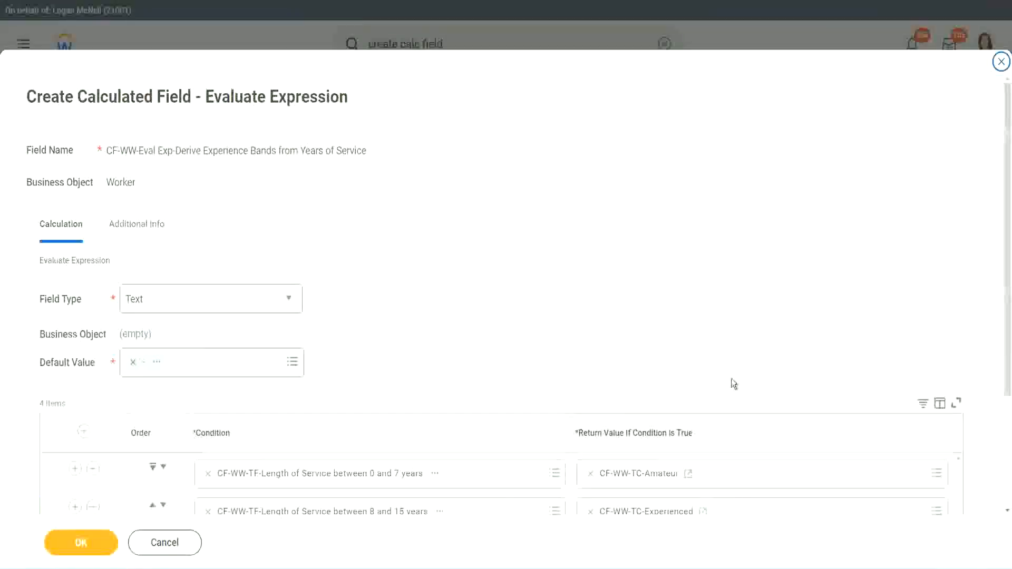
Step: Start a calculated field for the fourth row's return value and name it CF-WW-TC-Legend
scroll(714, 420, down, 3)
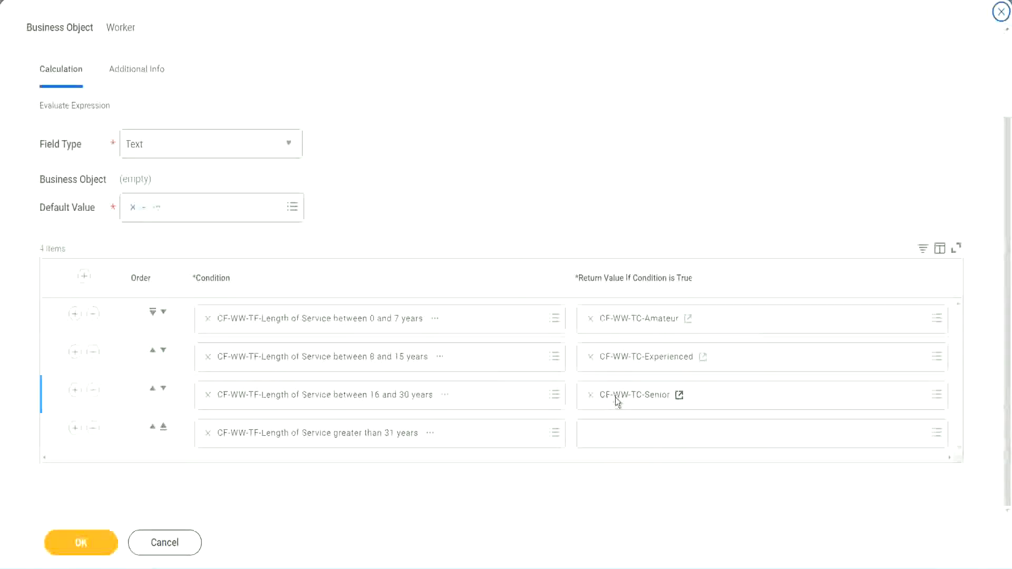
right_click(617, 401)
click(615, 452)
click(617, 441)
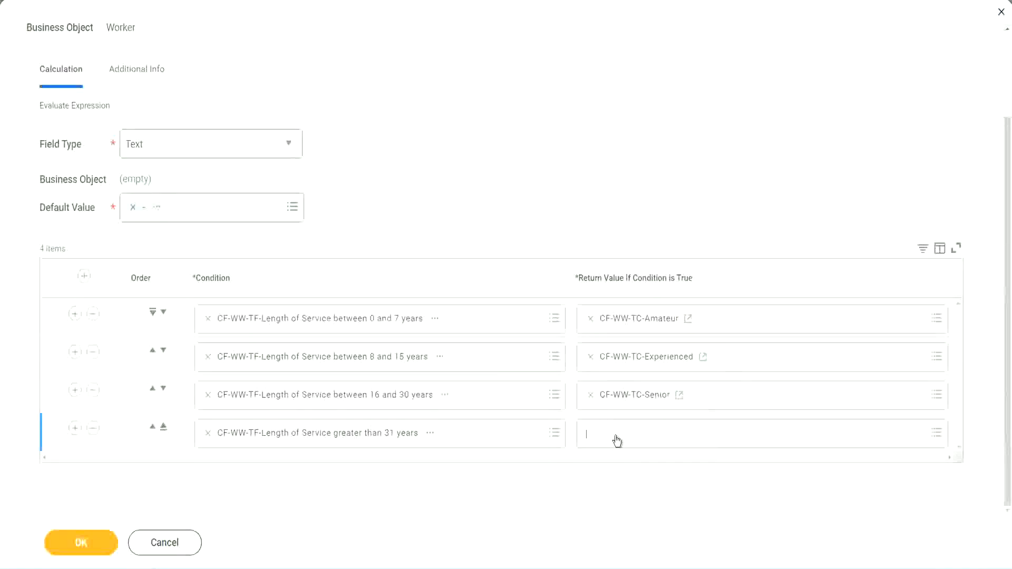
click(626, 409)
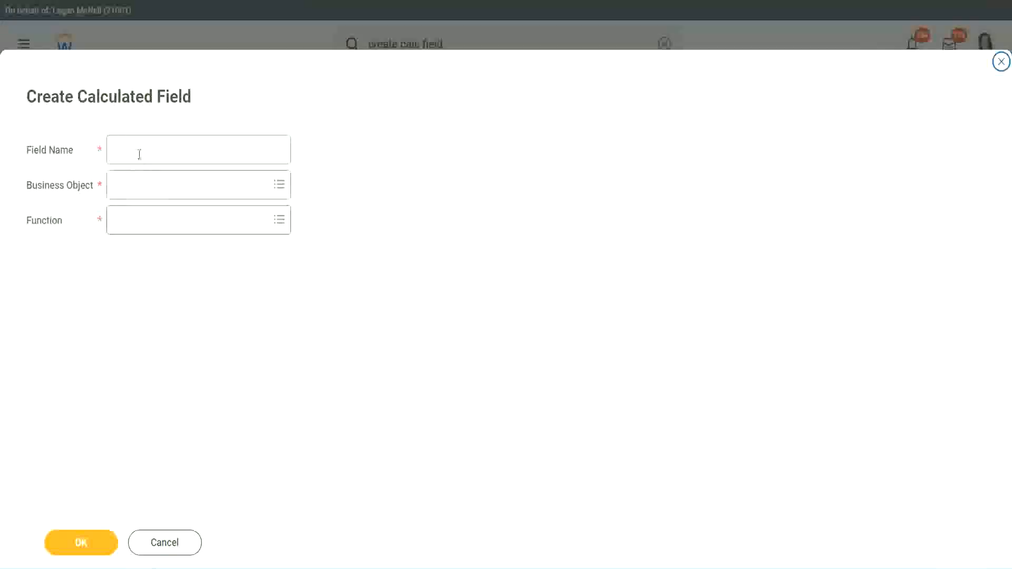
click(139, 154)
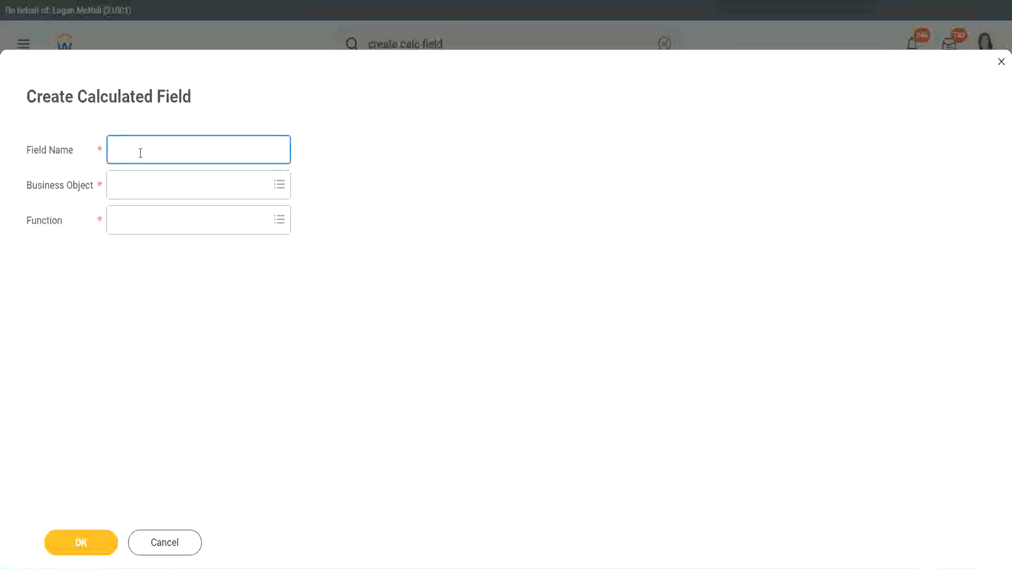
key(ctrl+v)
double_click(171, 149)
text(Legen)
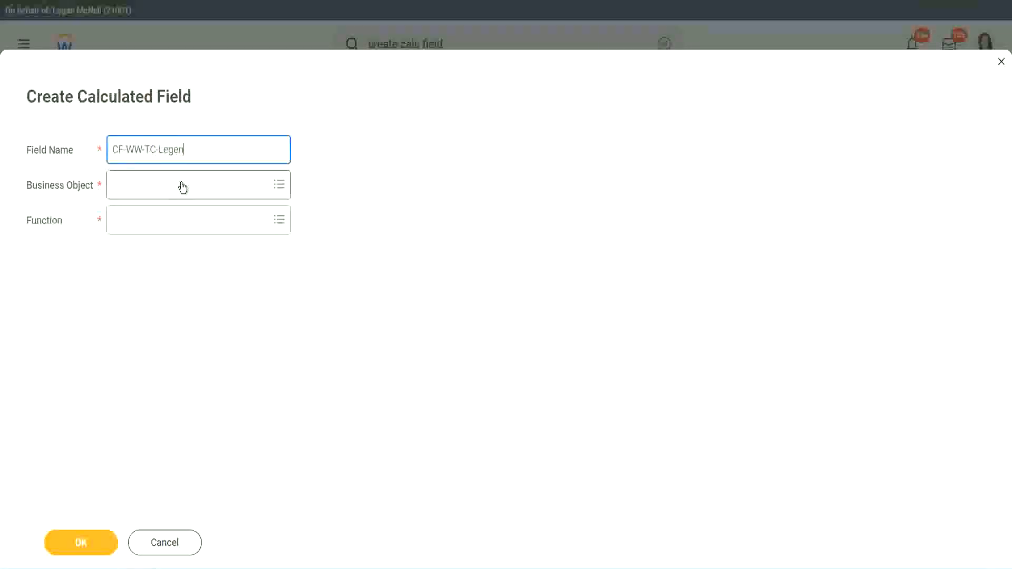
Step: Search for "Global" and choose Global as the business object of CF-WW-TC-Legend
click(143, 192)
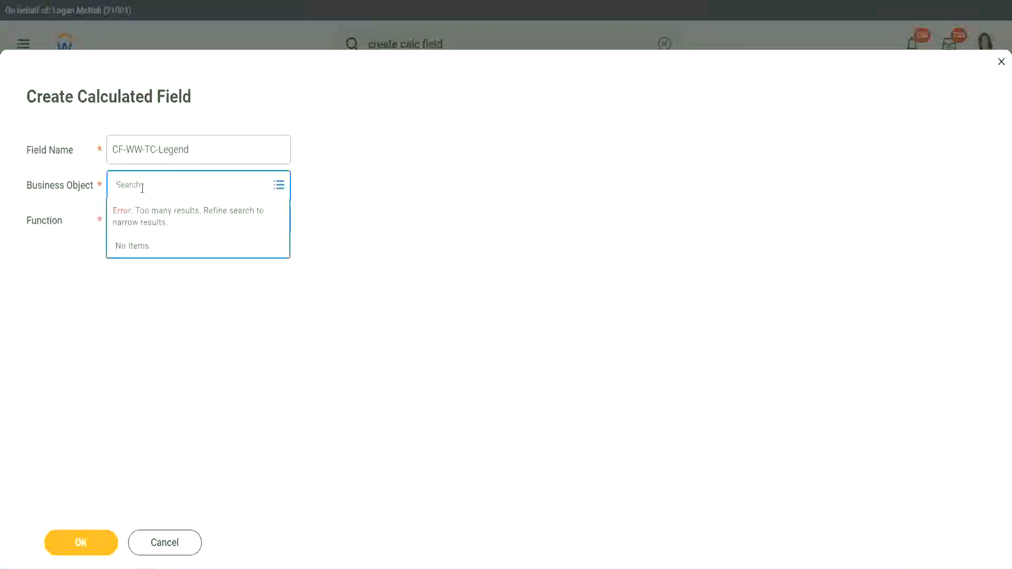
text(Glo)
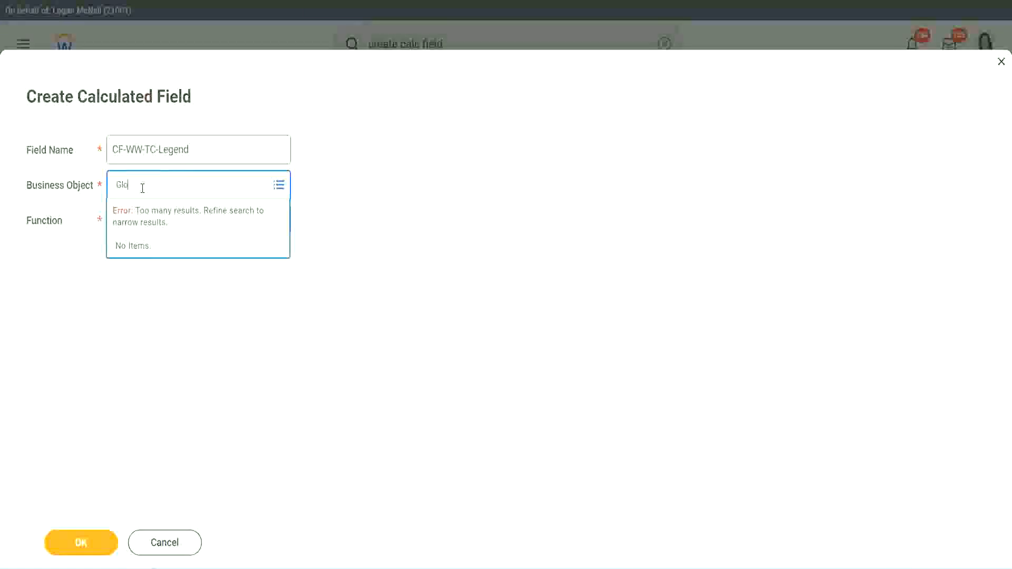
text(bal)
key(Return)
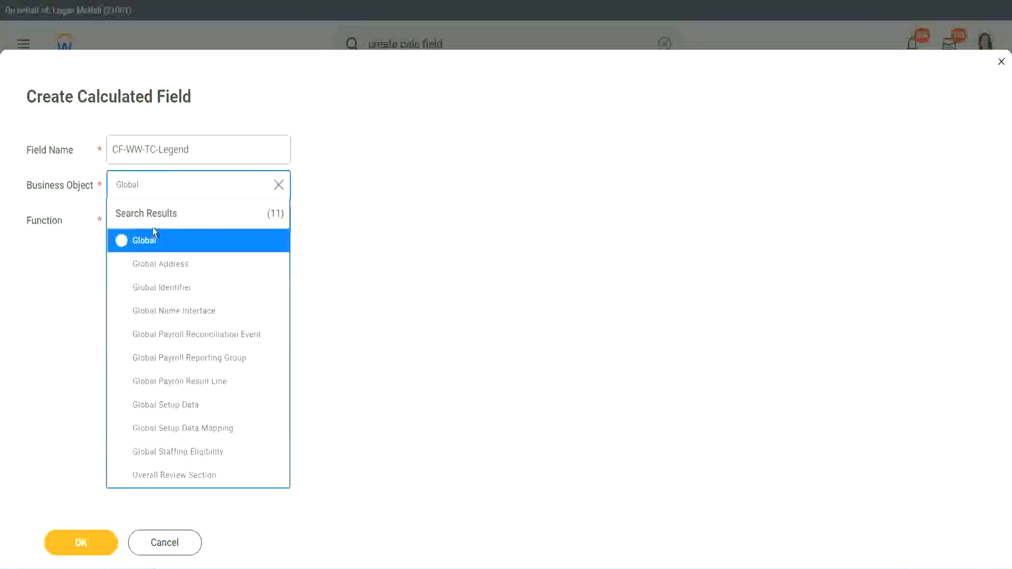
click(149, 243)
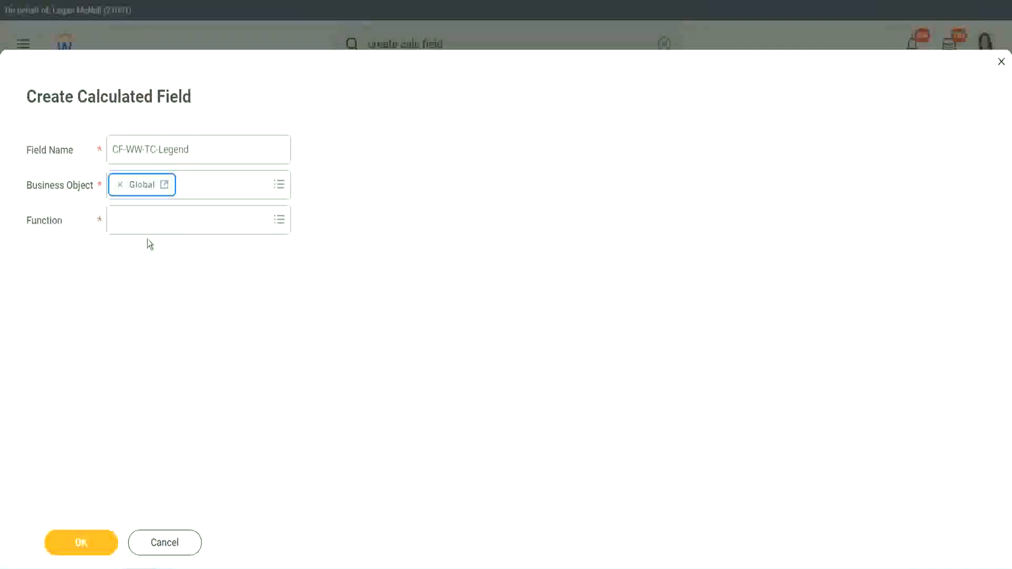
Step: Search the functions for "tc", choose Text Constant, and confirm the definition of CF-WW-TC-Legend
click(146, 218)
text(tc)
key(Return)
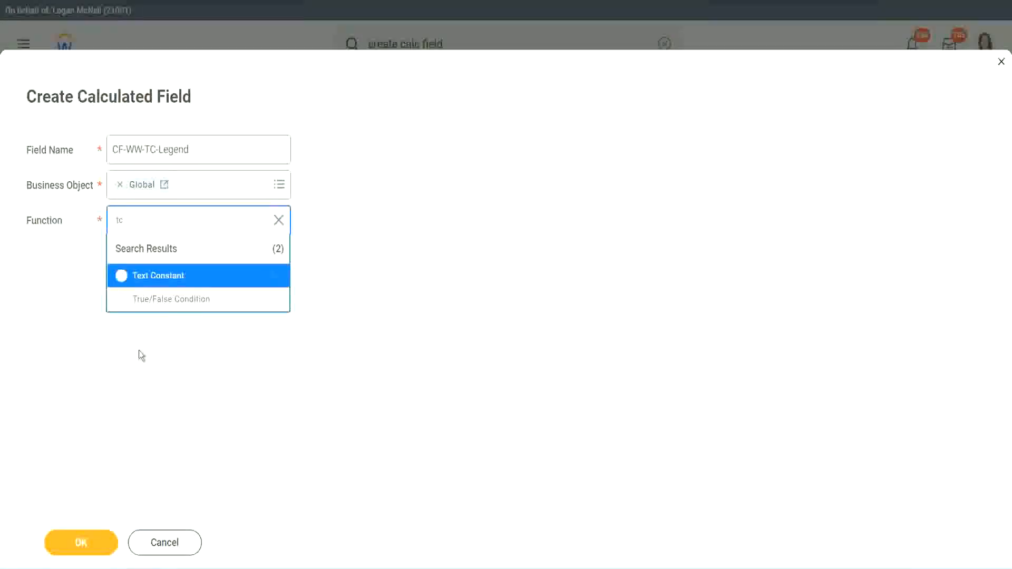
click(194, 278)
click(74, 544)
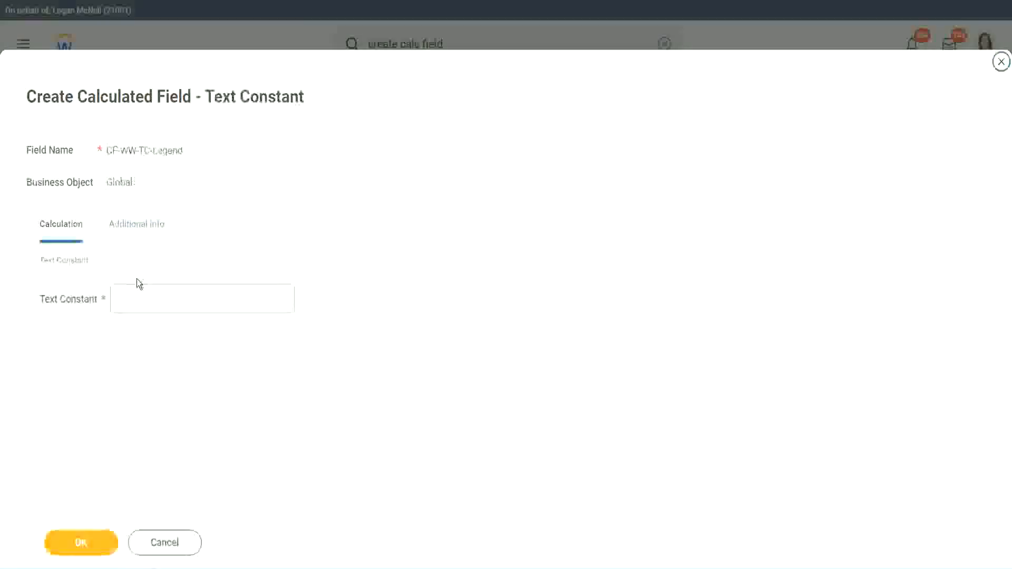
Step: Enter Legend as the text constant and save the fourth row's return value field
click(131, 300)
text(Legend)
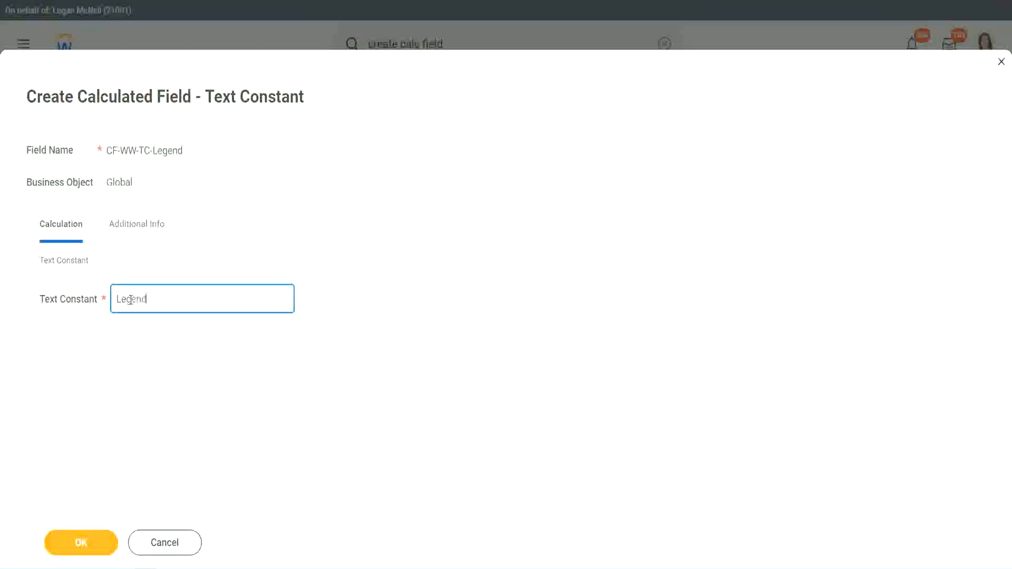
click(87, 543)
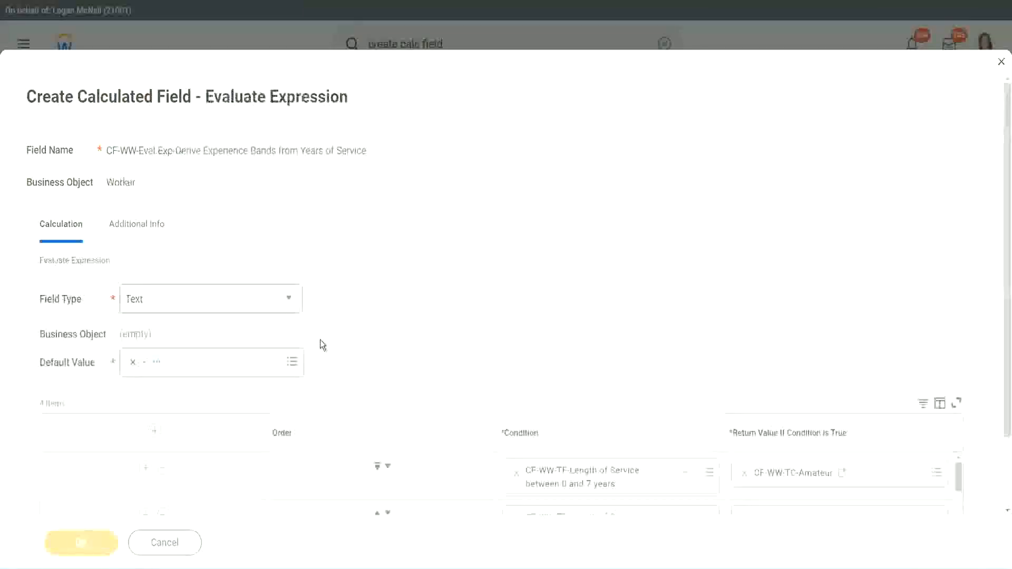
Step: Check the conditions, return values and field type of the experience bands calculation, and save the Evaluate Expression field
scroll(536, 282, down, 3)
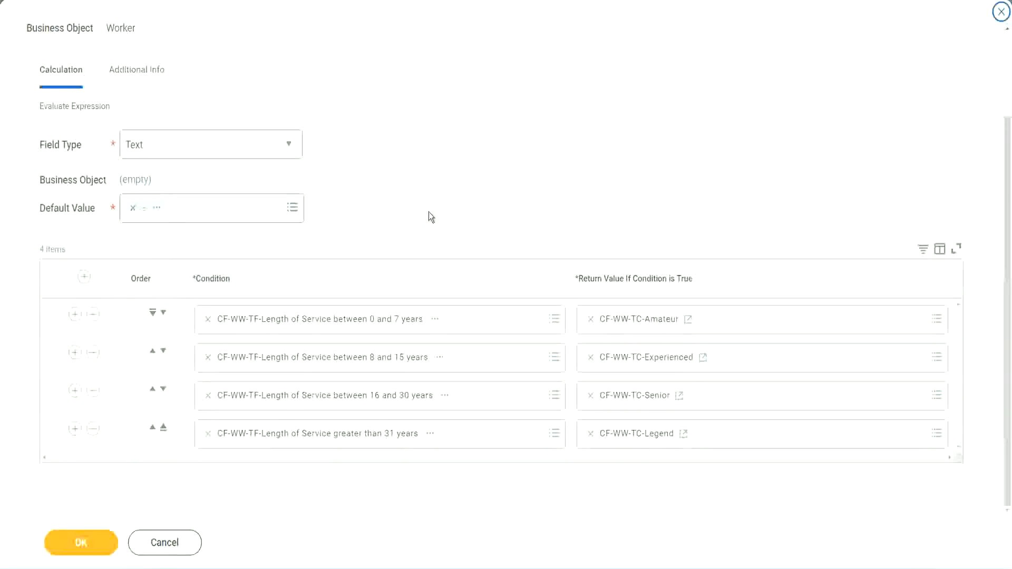
scroll(429, 212, up, 2)
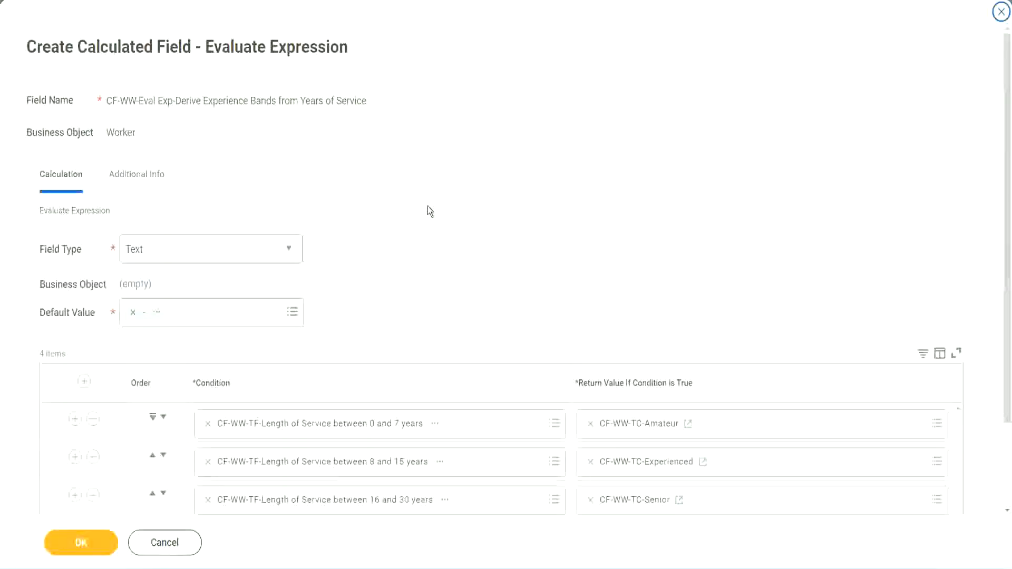
scroll(428, 211, down, 2)
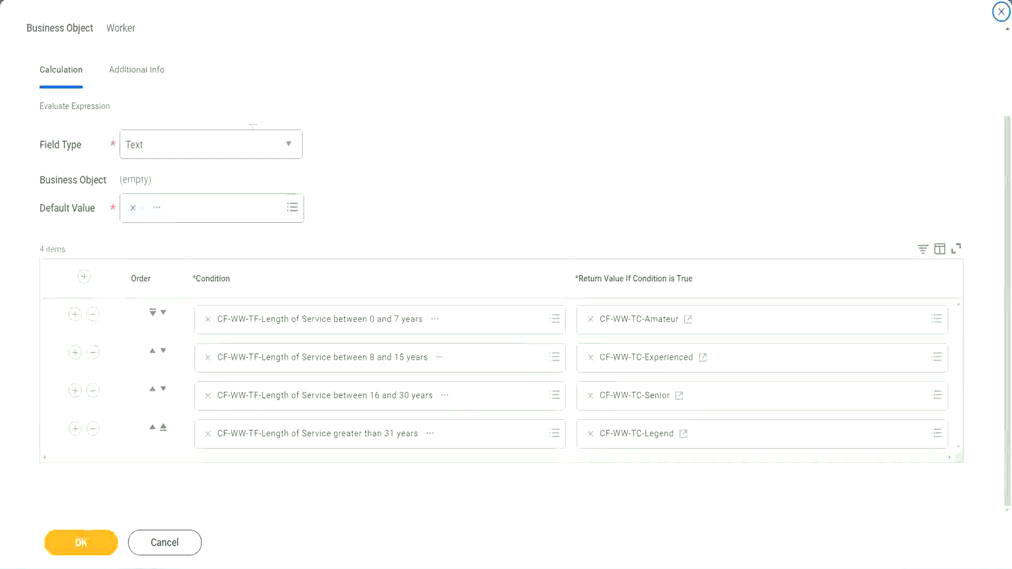
drag(648, 148, 656, 253)
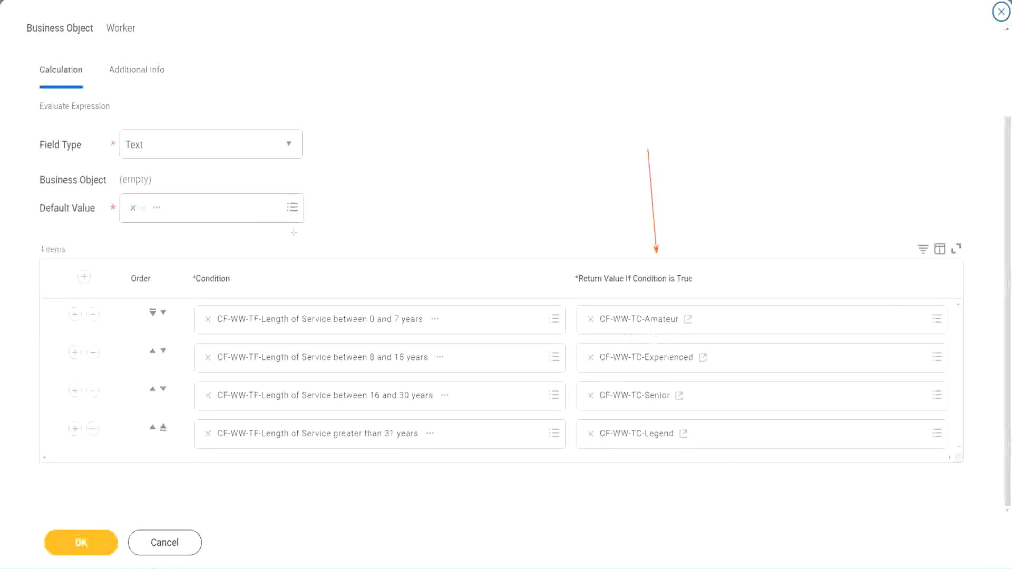
drag(125, 91, 129, 127)
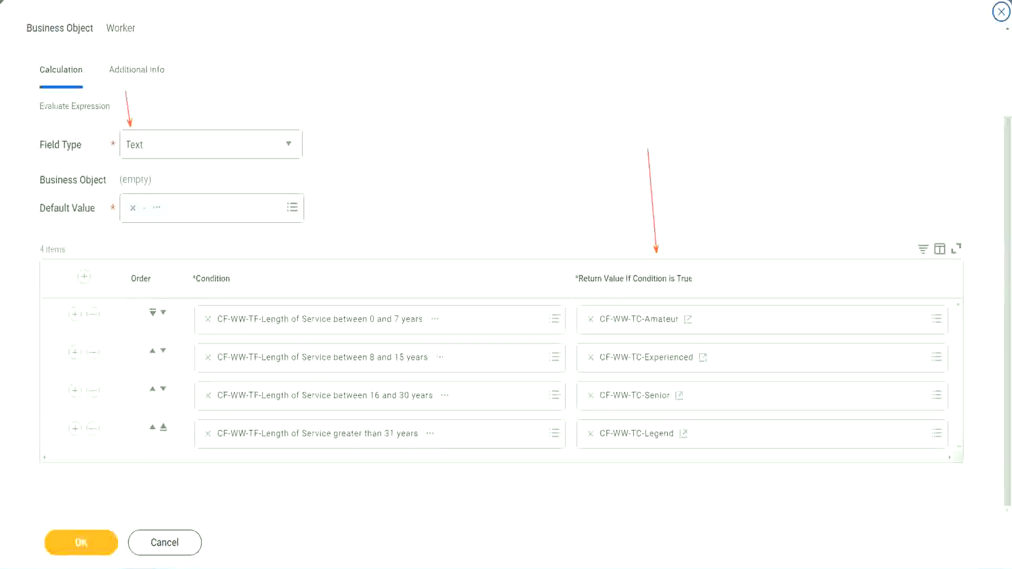
click(87, 540)
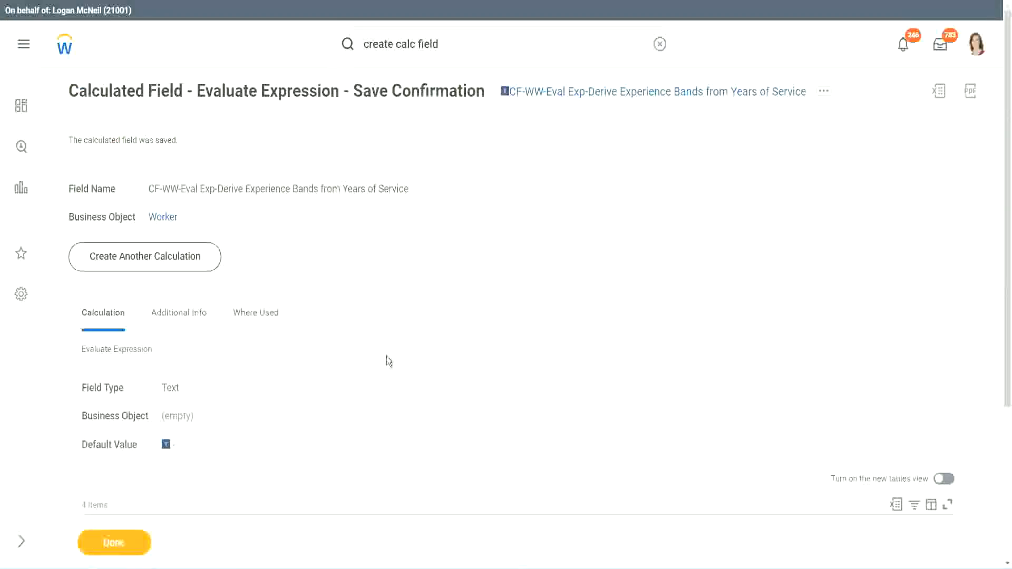
Step: Review the saved field's conditions and return values, and copy the text of its name
scroll(387, 353, down, 4)
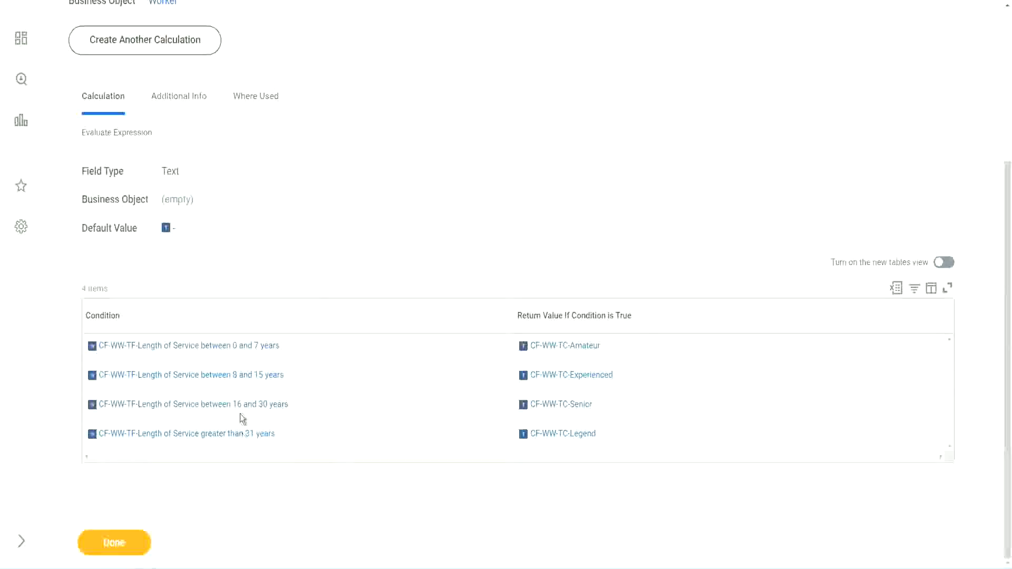
scroll(283, 315, up, 4)
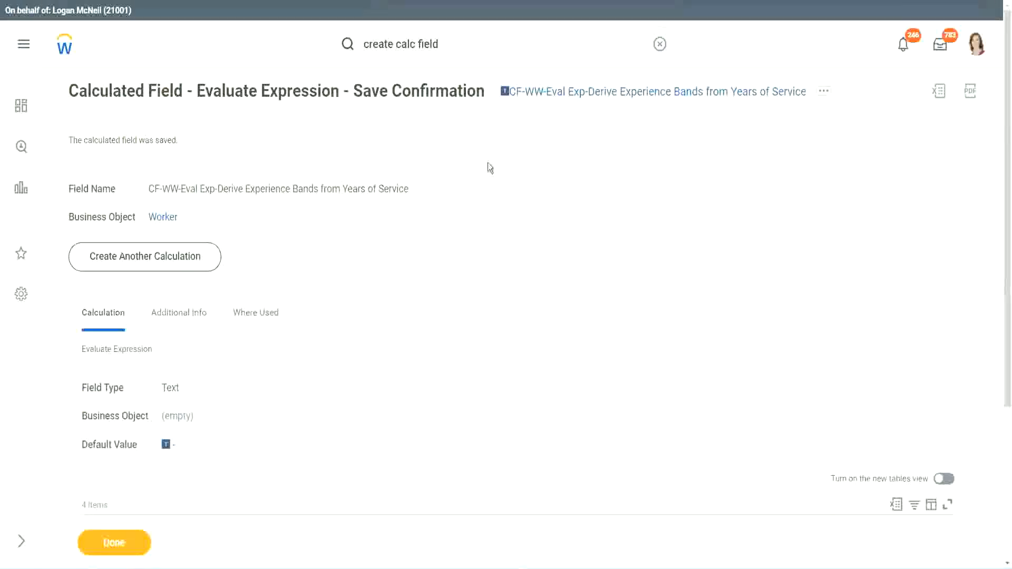
right_click(594, 97)
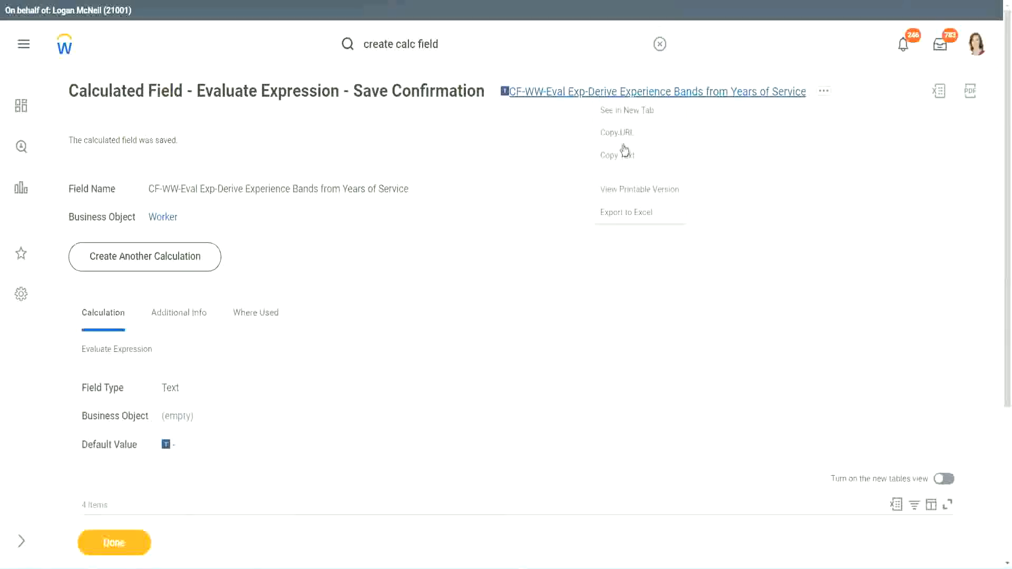
click(622, 162)
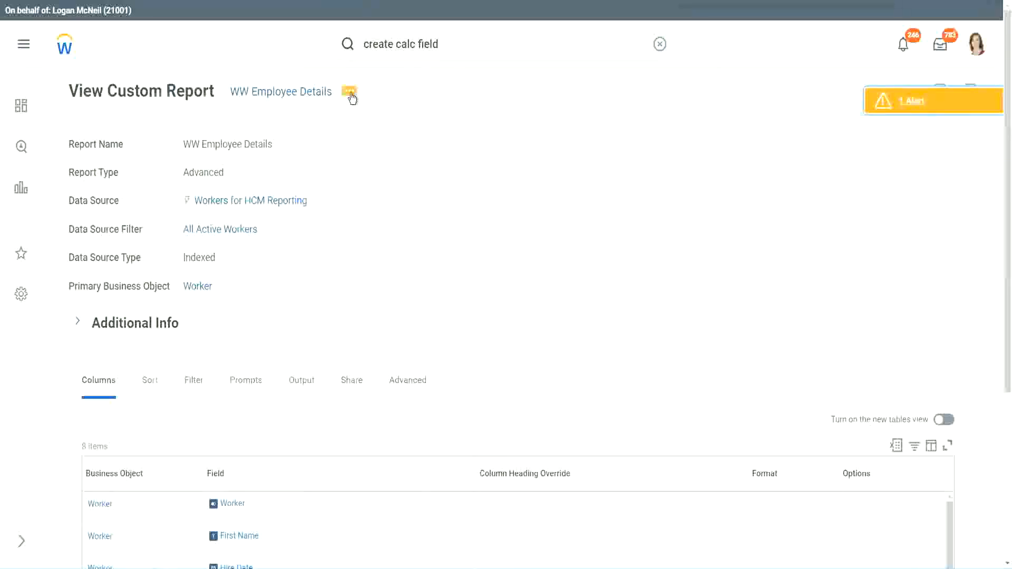
Step: Open the WW Employee Details custom report for editing
click(352, 94)
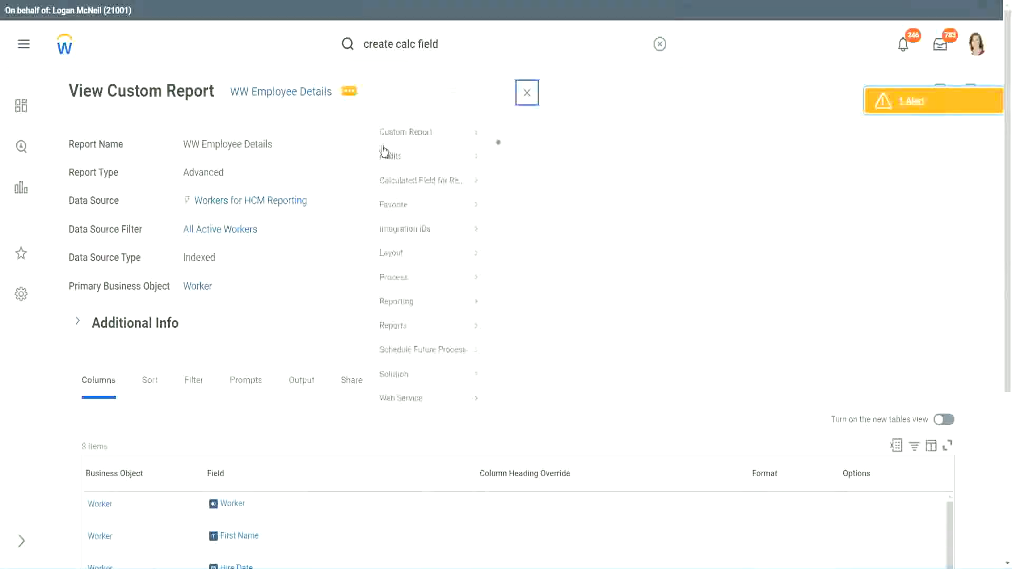
mouse_move(411, 147)
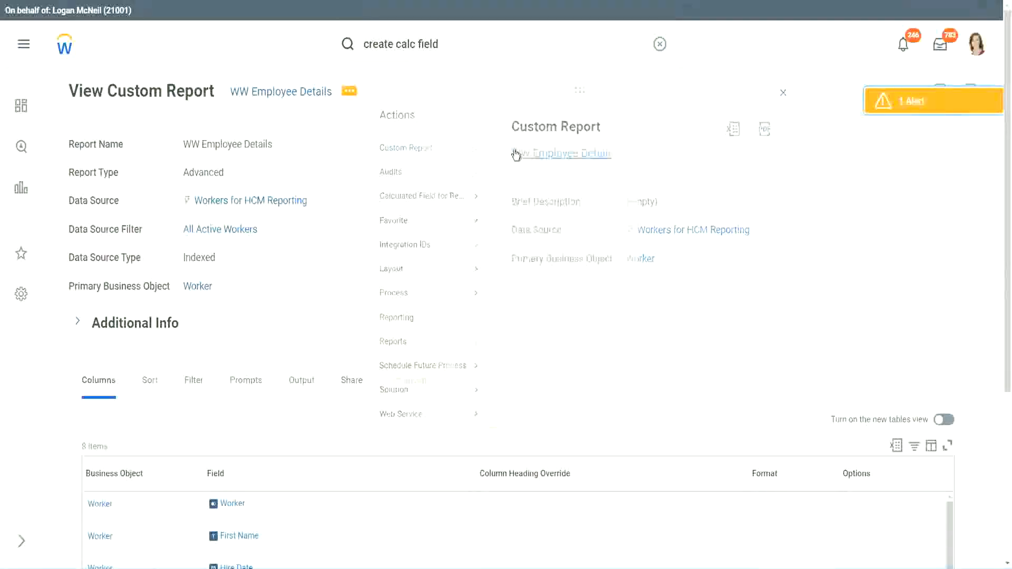
click(515, 154)
Step: Add a Worker column row below the Years of Service row and move it to the end of the report columns
scroll(369, 230, down, 4)
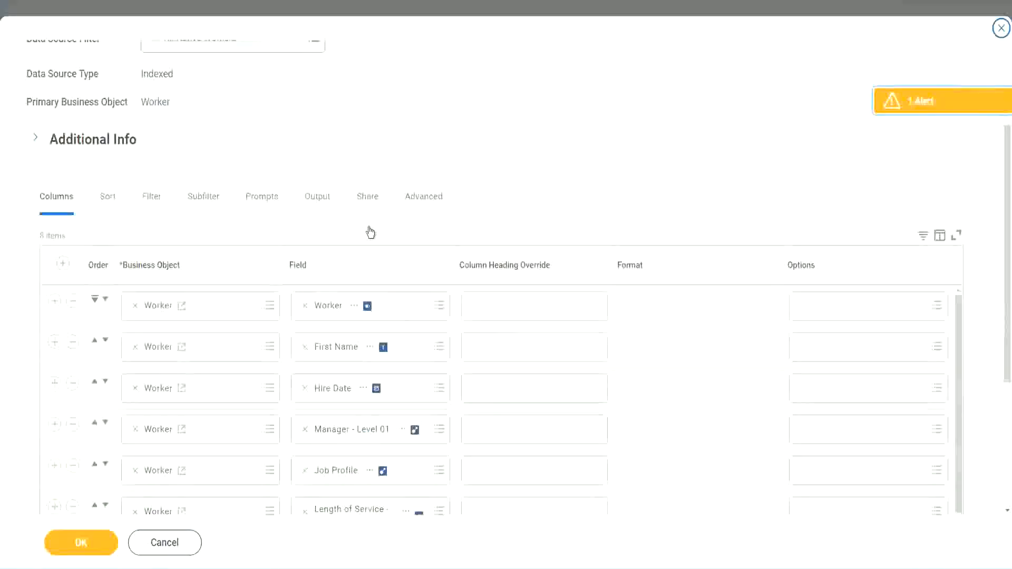
scroll(369, 235, down, 3)
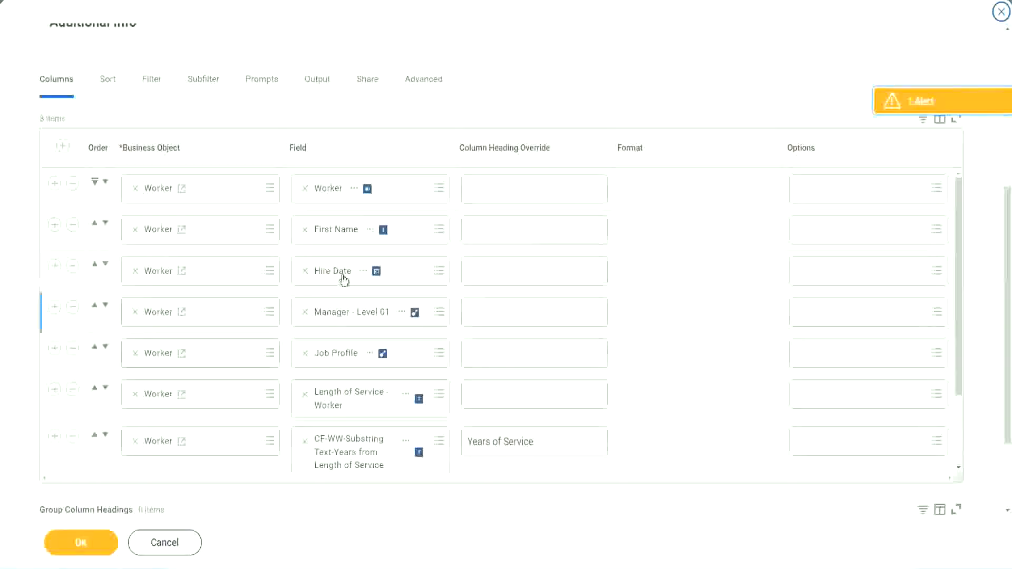
click(55, 437)
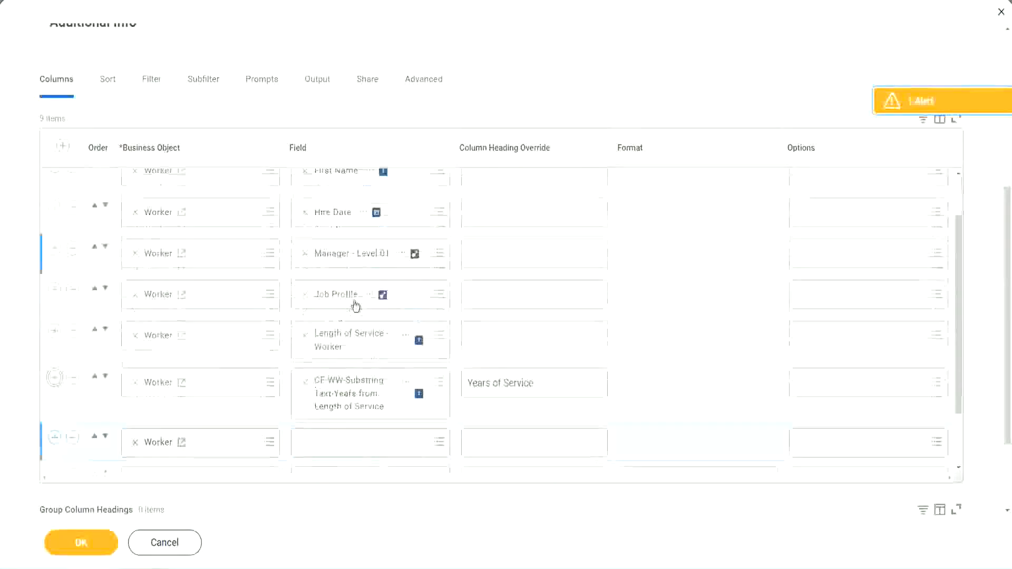
scroll(527, 346, down, 4)
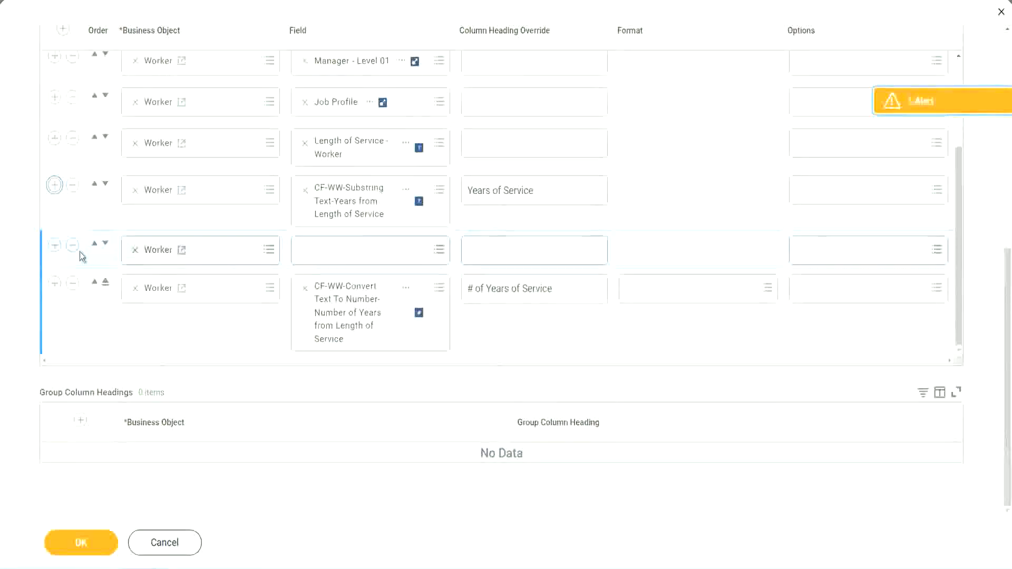
click(106, 245)
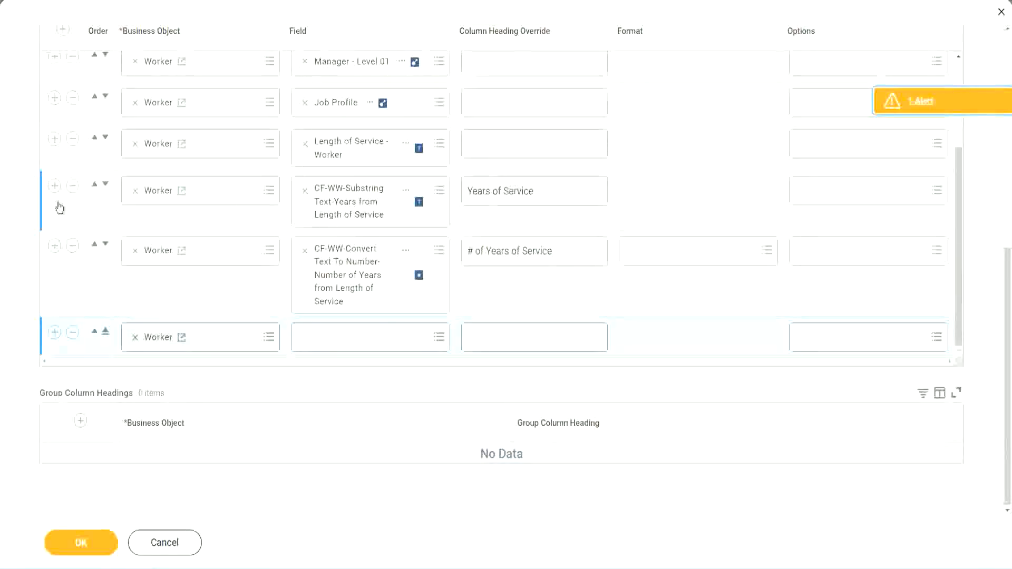
Step: Remove the Years of Service column row and set the new last row's field to CF-WW-Eval Exp-Derive Experience Bands from Years of Service
click(72, 186)
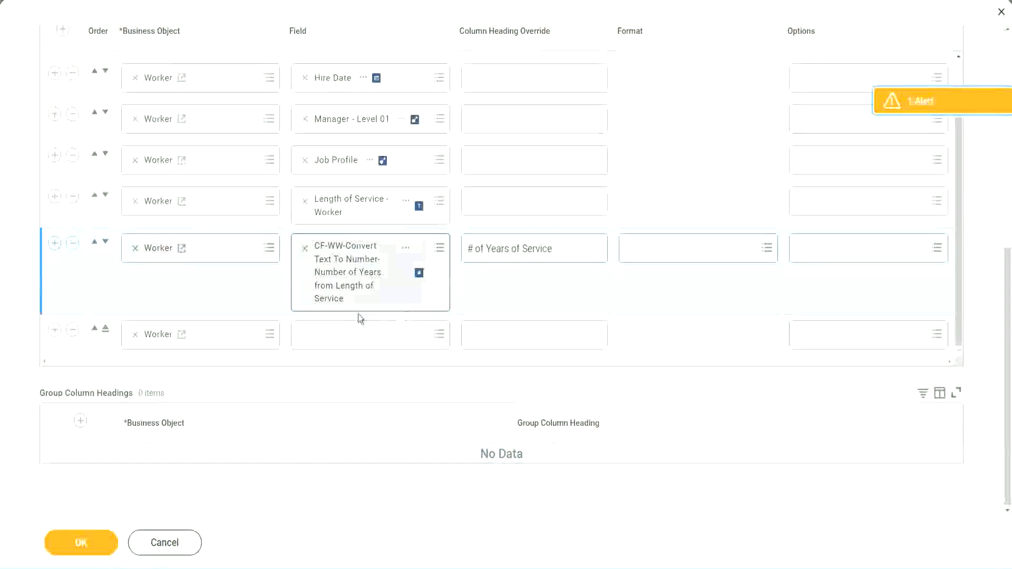
click(331, 337)
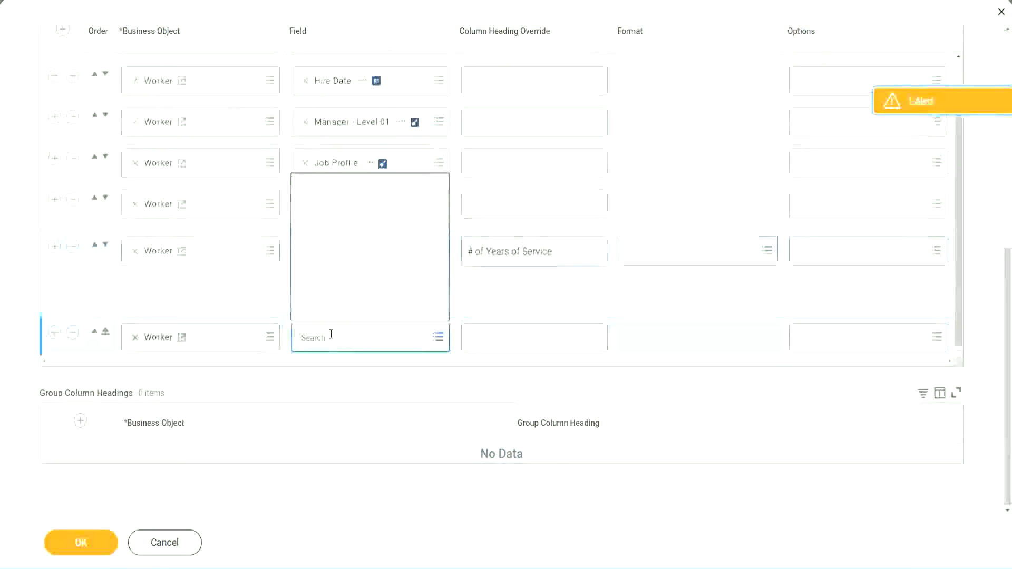
key(ctrl+v)
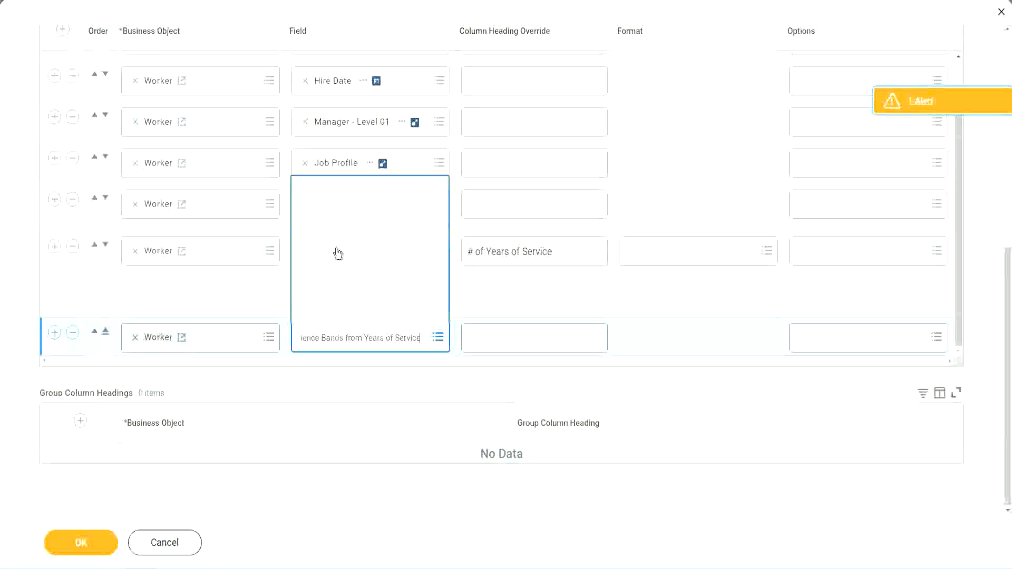
Step: Override the new column's heading with Experience Bands and save the report definition
click(516, 303)
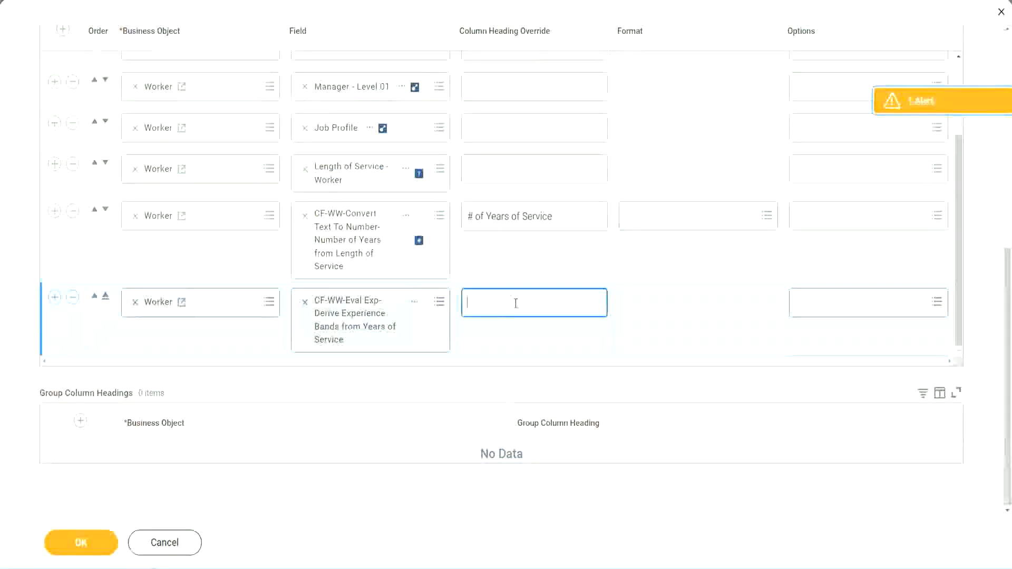
text(Experience)
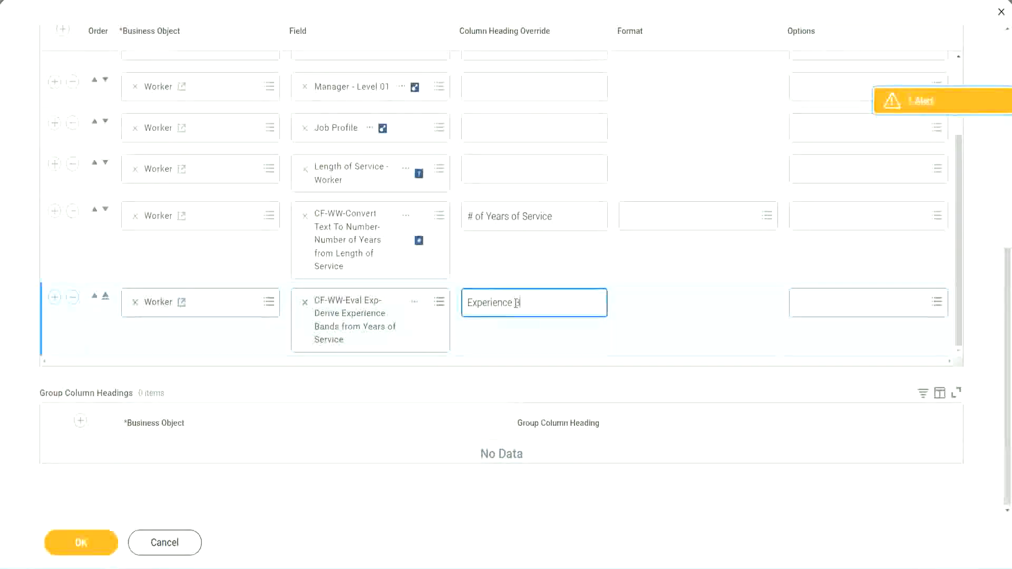
text( Bands)
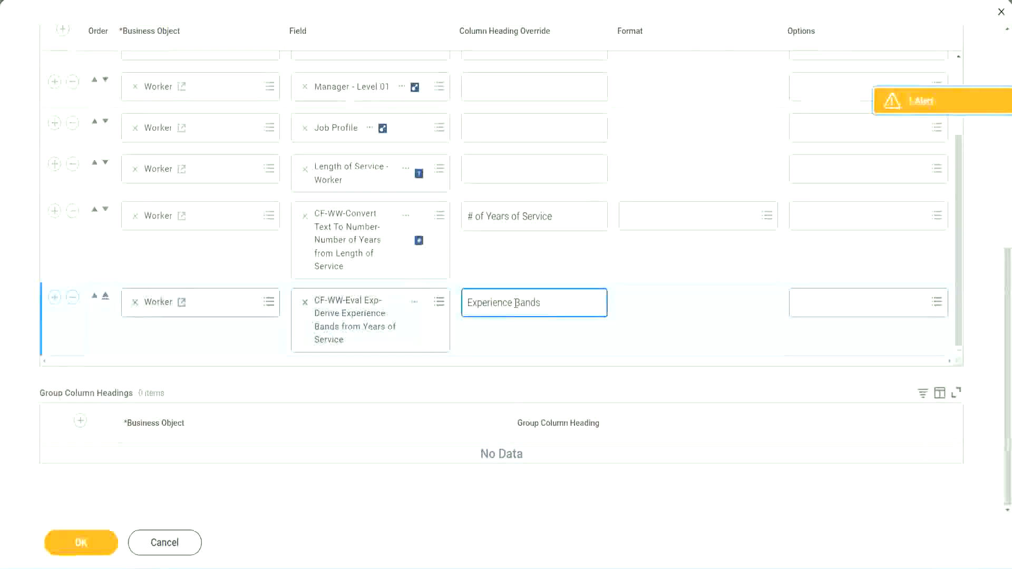
click(97, 545)
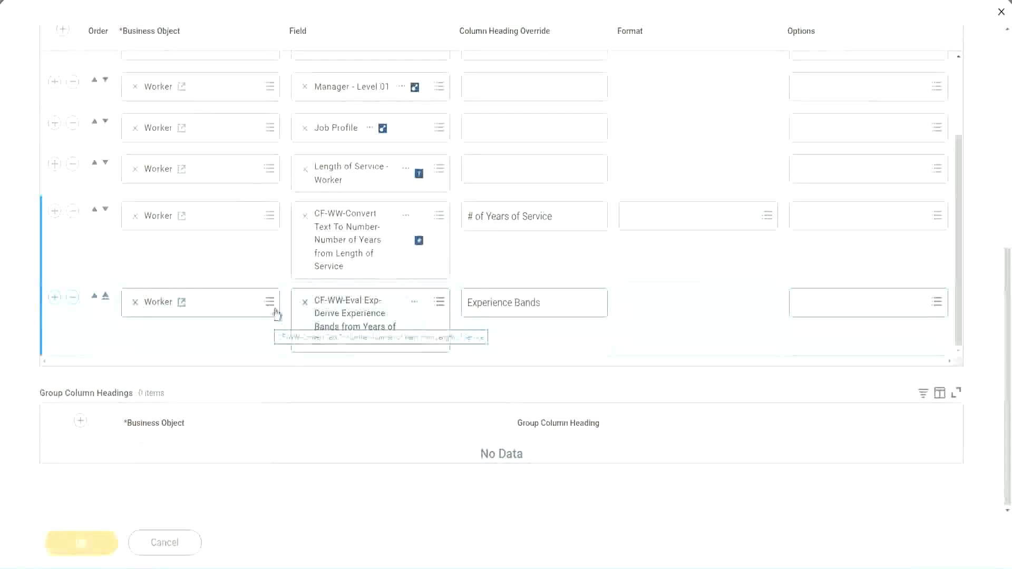
Step: Run the WW Employee Details report with all prompts left blank and check the first worker's years of service
scroll(291, 377, down, 4)
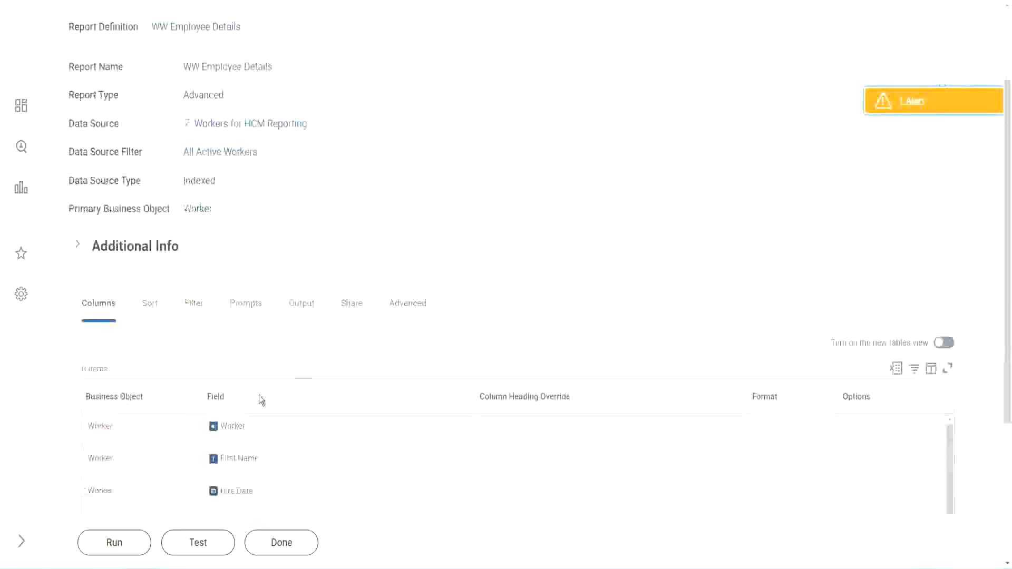
click(117, 543)
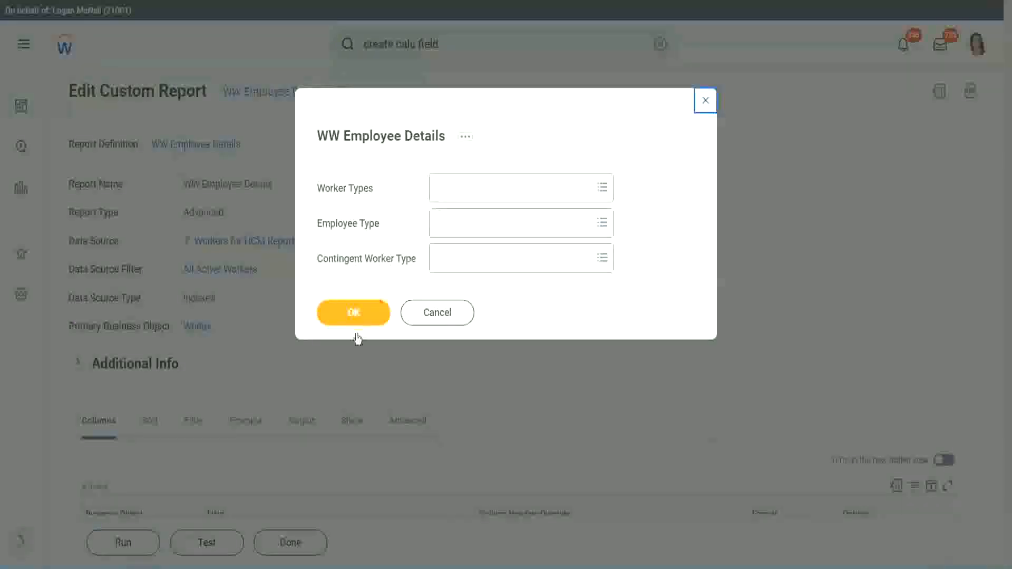
click(372, 308)
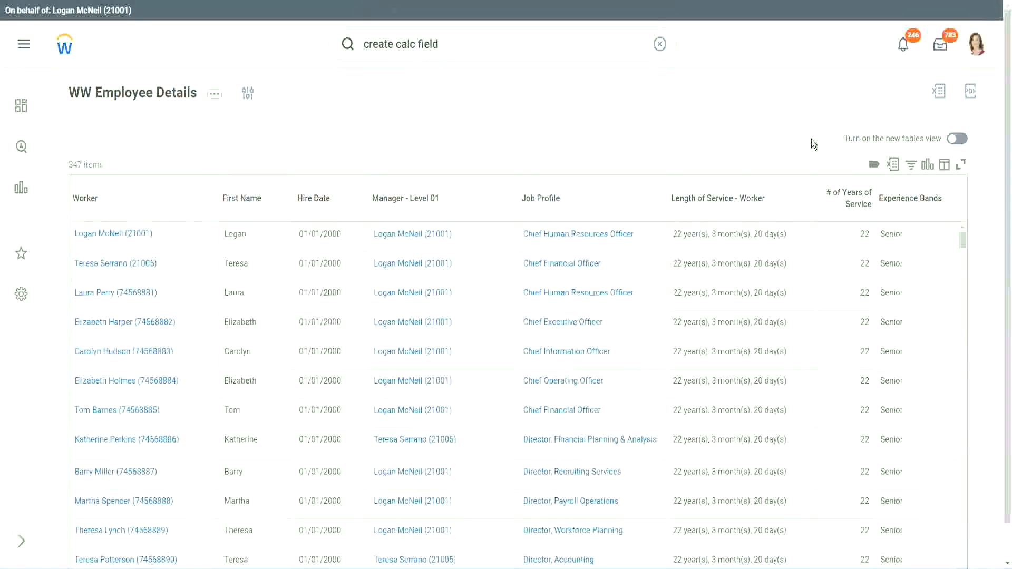
scroll(813, 145, down, 1)
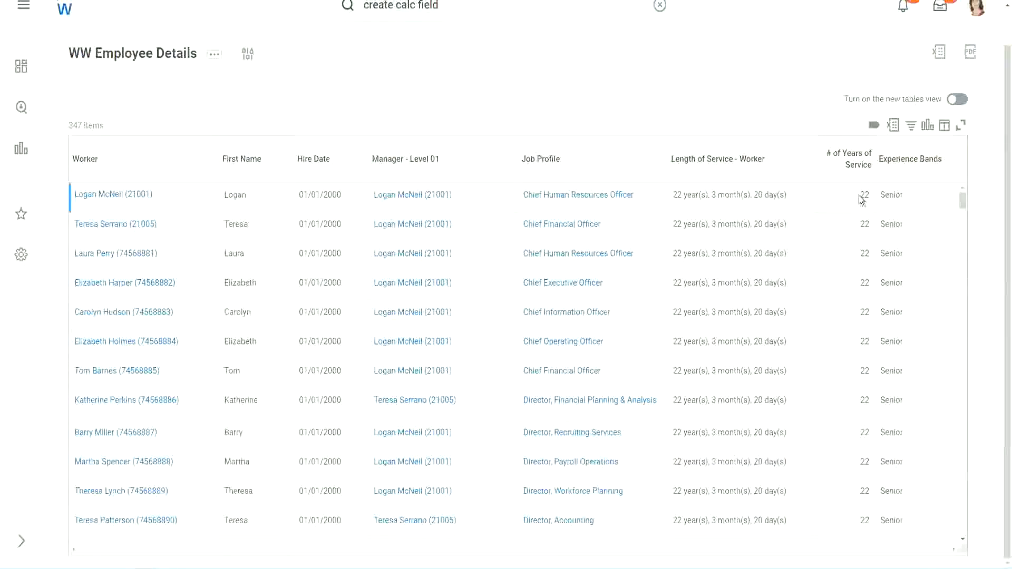
drag(861, 199, 870, 196)
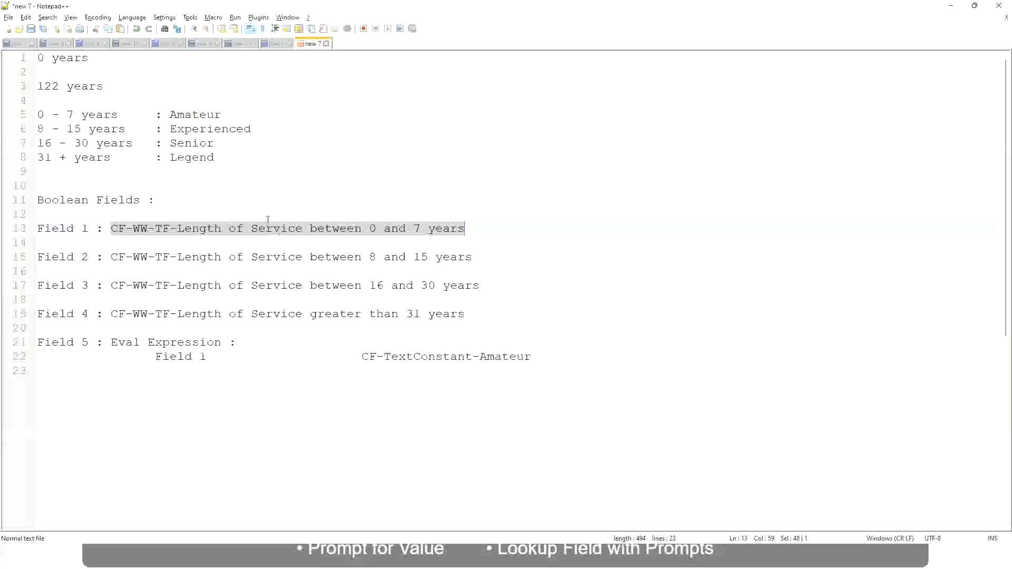
Step: Switch to the Notepad++ notes and check the 16 - 30 years range against its Senior band
click(153, 185)
click(176, 142)
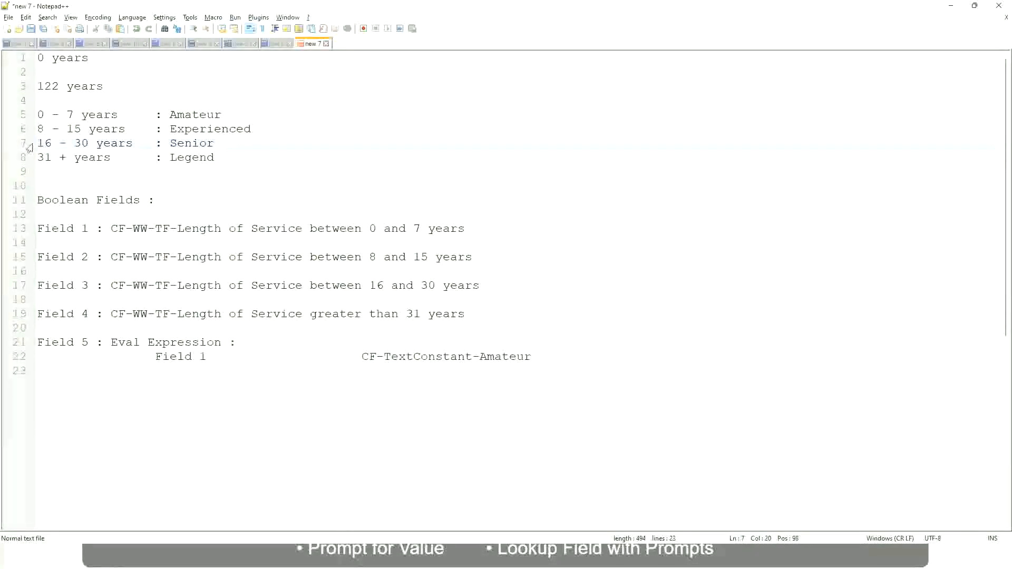
drag(38, 143, 96, 144)
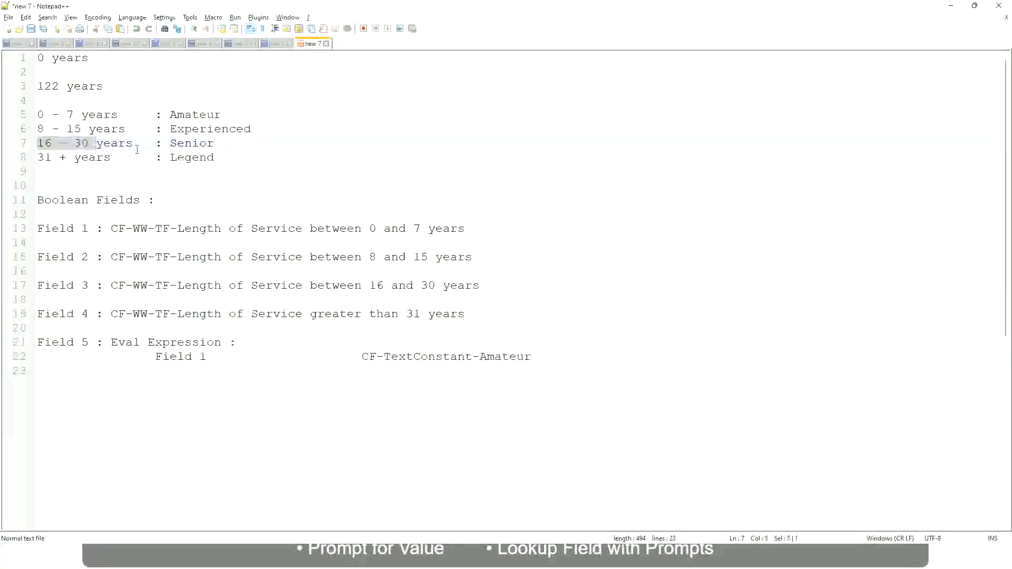
double_click(190, 143)
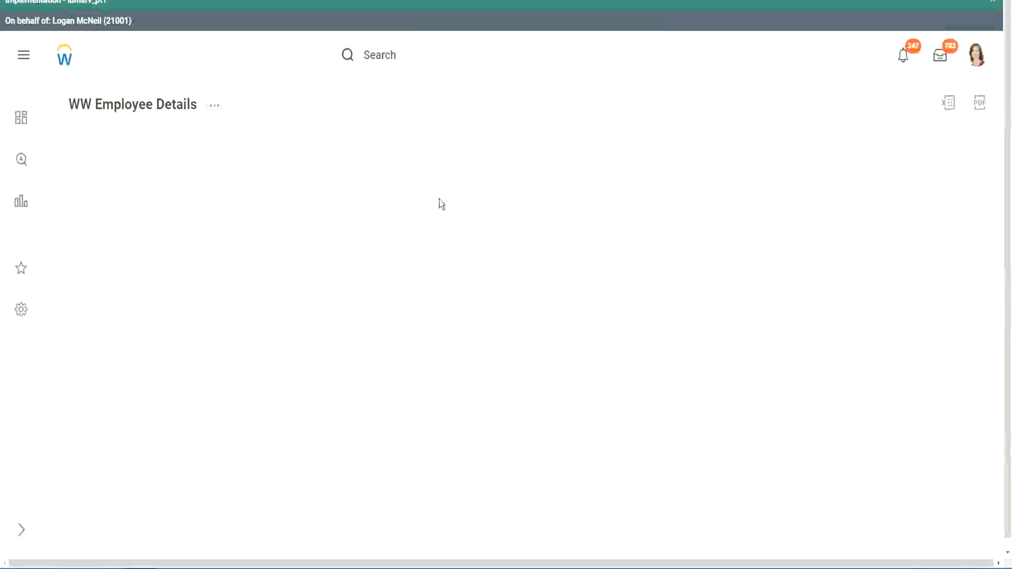
Step: Return to the report in Workday and compare the workers' years of service with their experience bands
scroll(872, 319, down, 2)
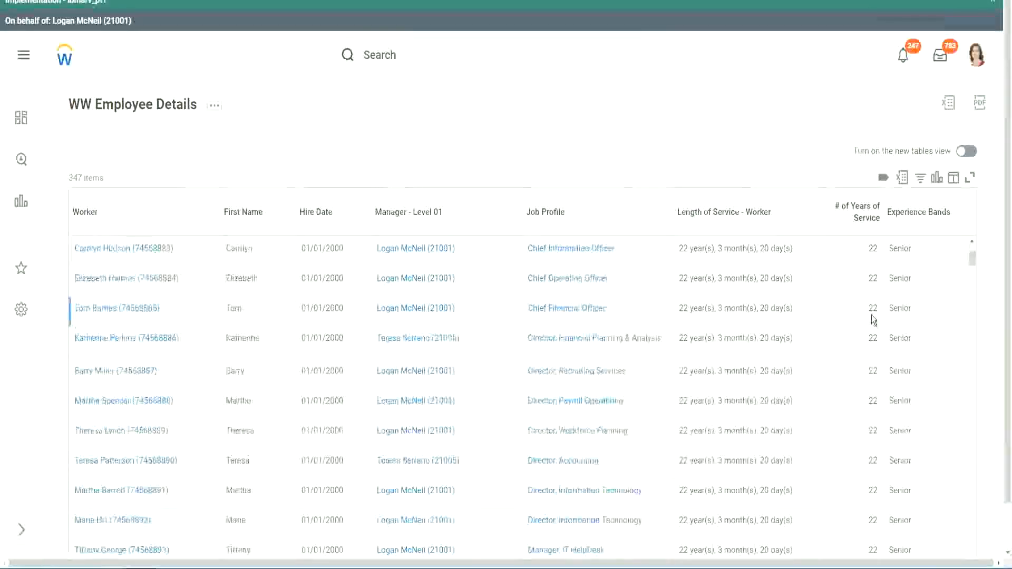
scroll(875, 322, down, 5)
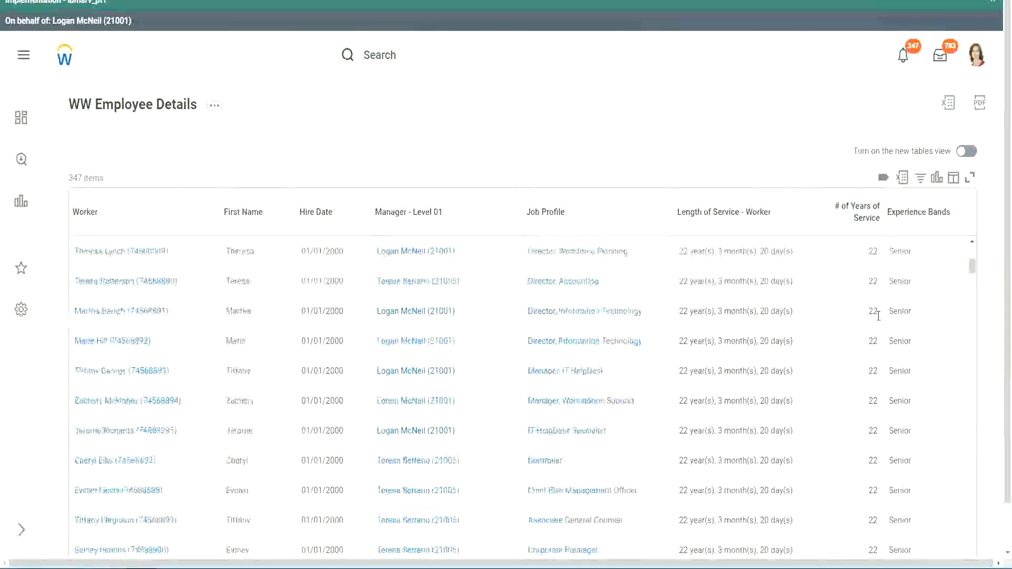
scroll(881, 337, down, 5)
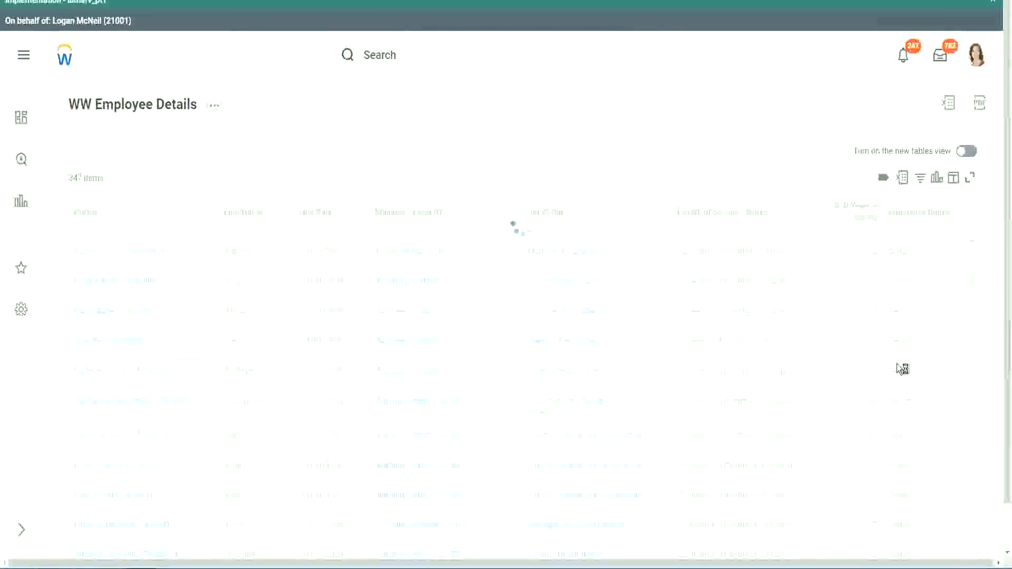
scroll(897, 364, down, 1)
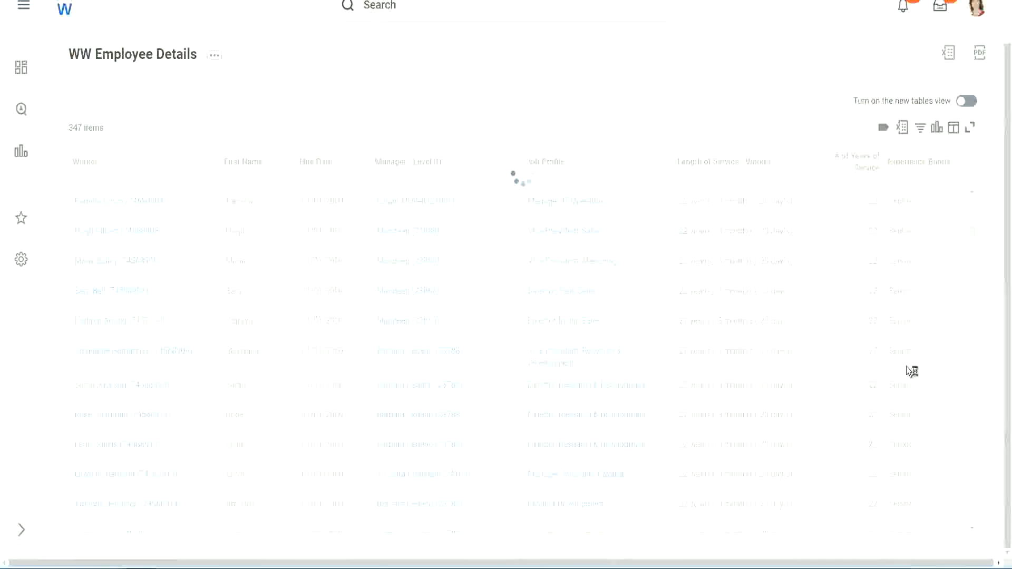
scroll(938, 298, down, 4)
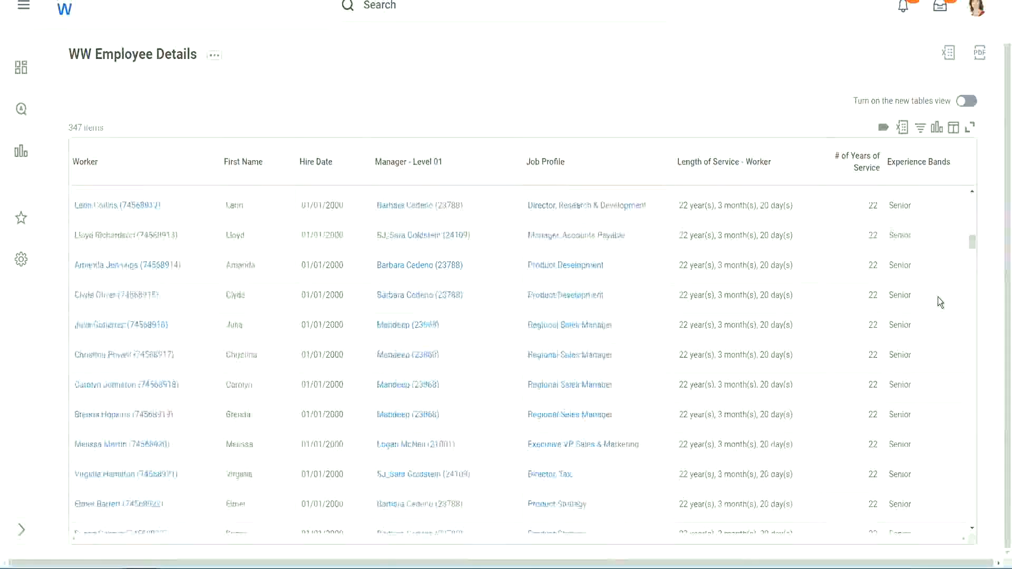
scroll(938, 296, down, 3)
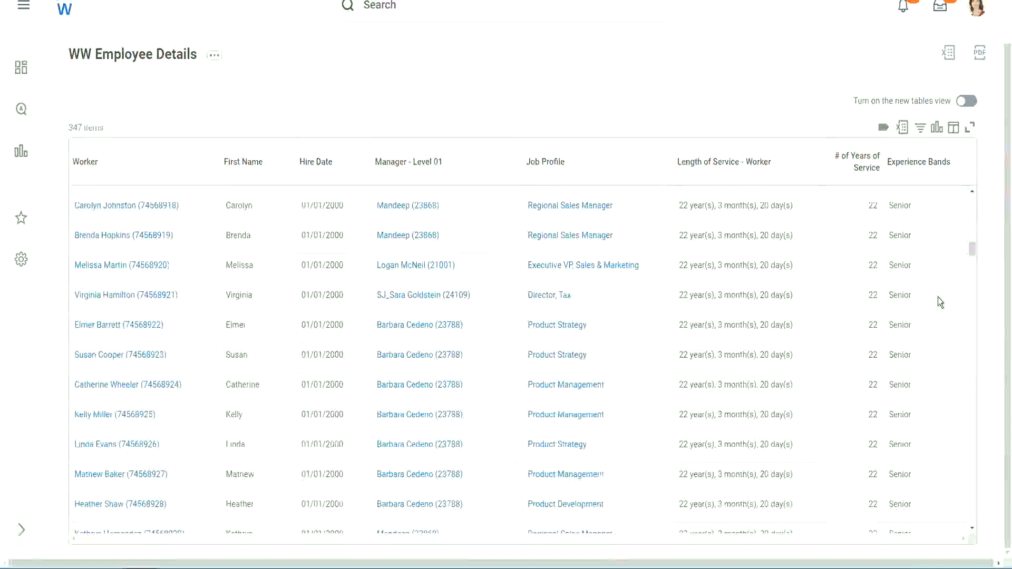
scroll(938, 297, down, 5)
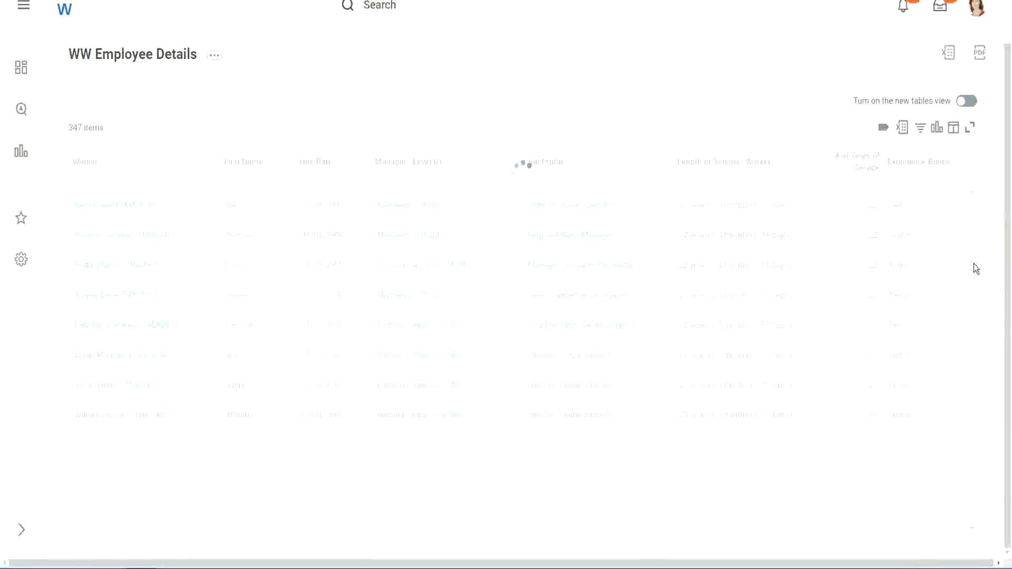
Step: Filter the Experience Bands column for values that contain Amateur
click(925, 173)
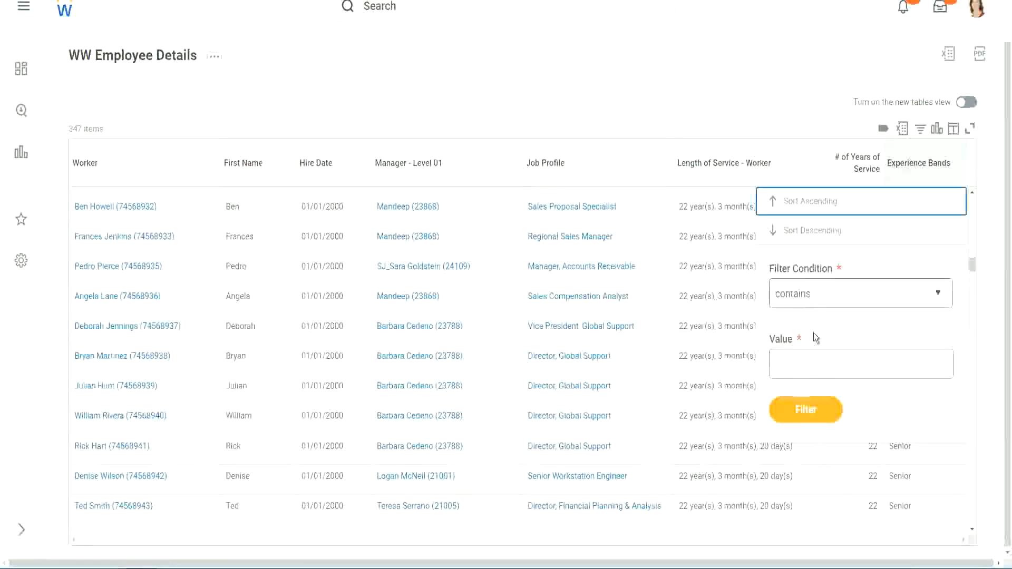
click(802, 356)
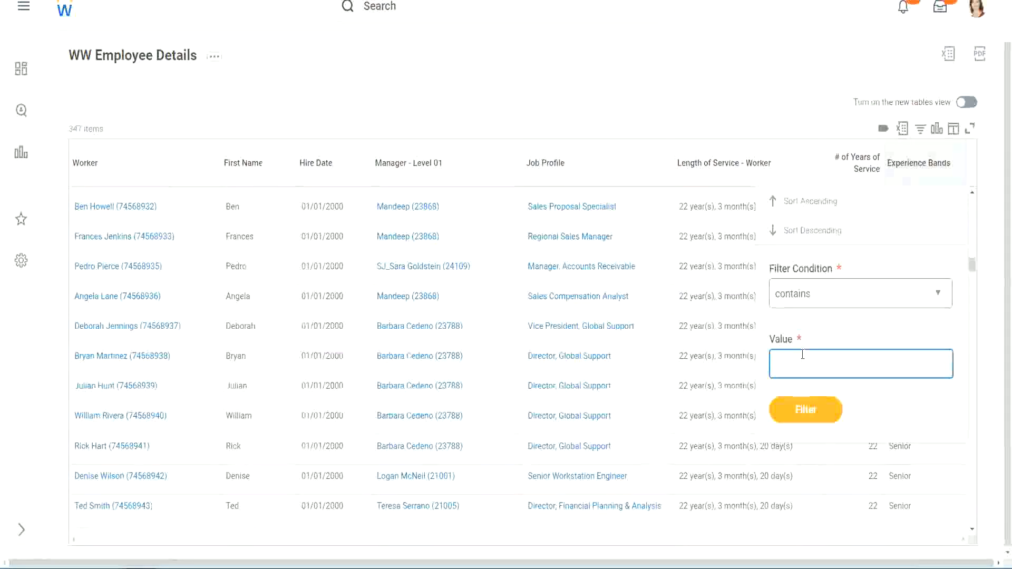
text(Amate)
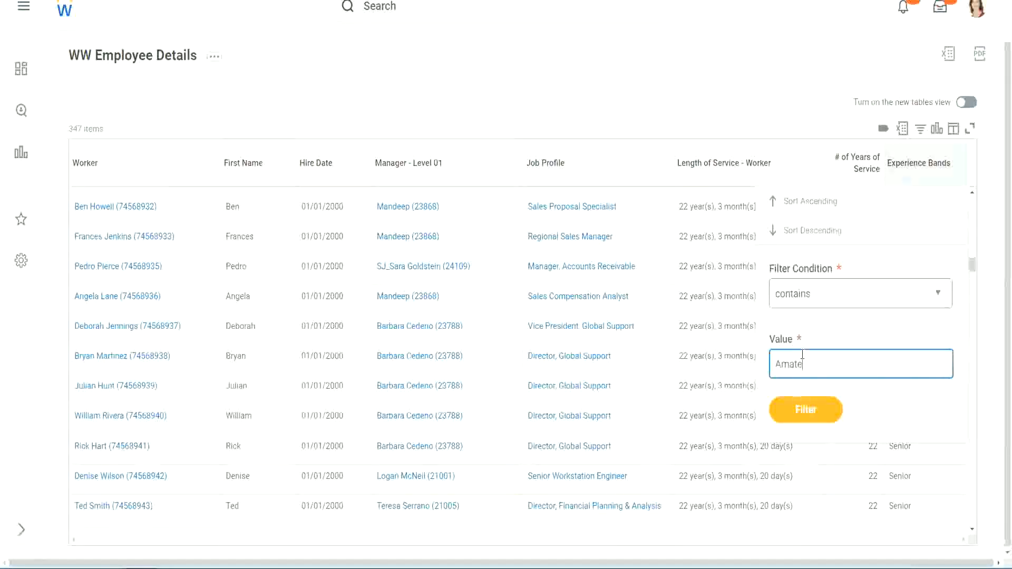
text(ur)
click(798, 416)
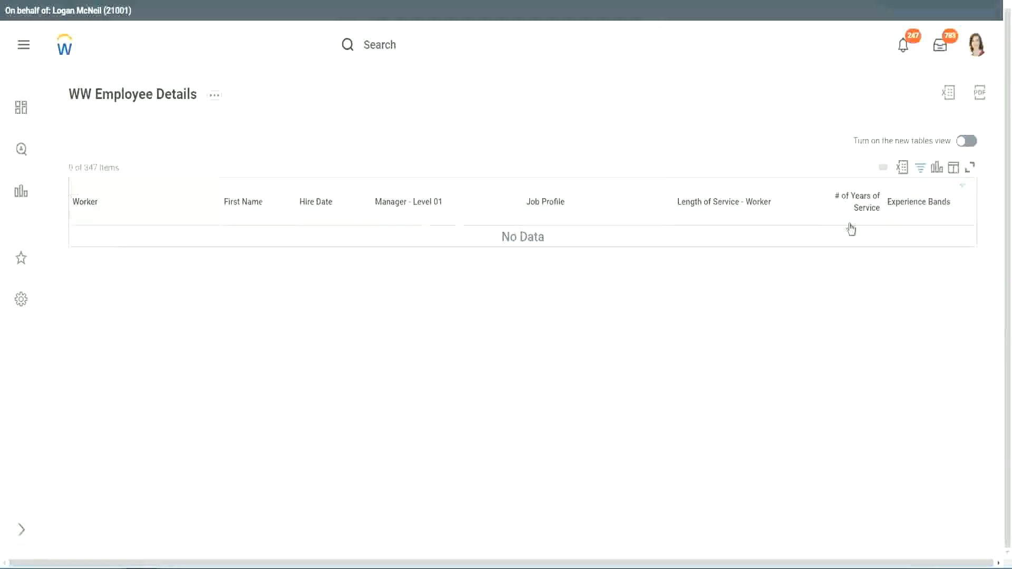
Step: Change the Experience Bands filter value to Legend and apply it
click(916, 206)
click(841, 346)
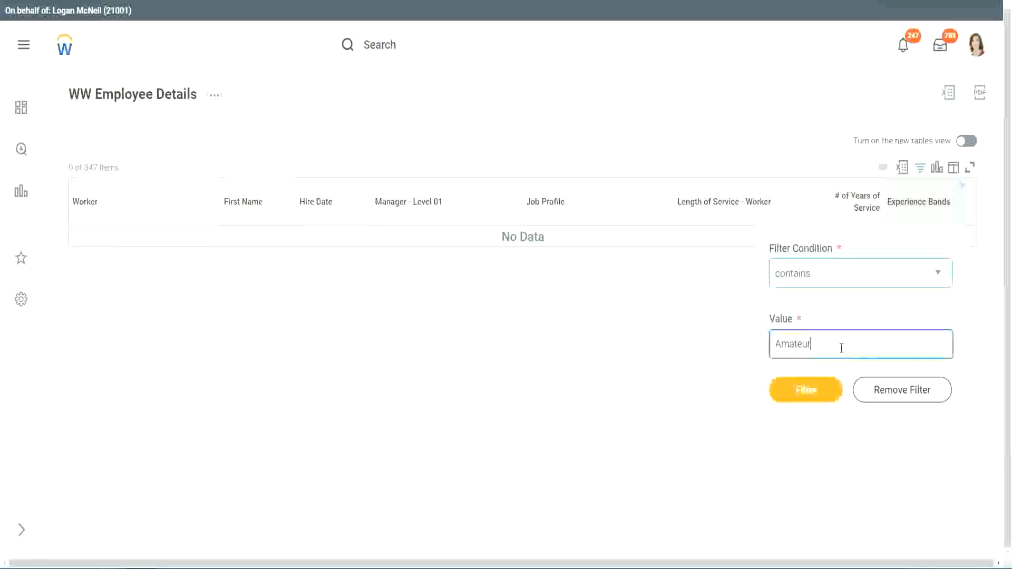
key(ctrl+a)
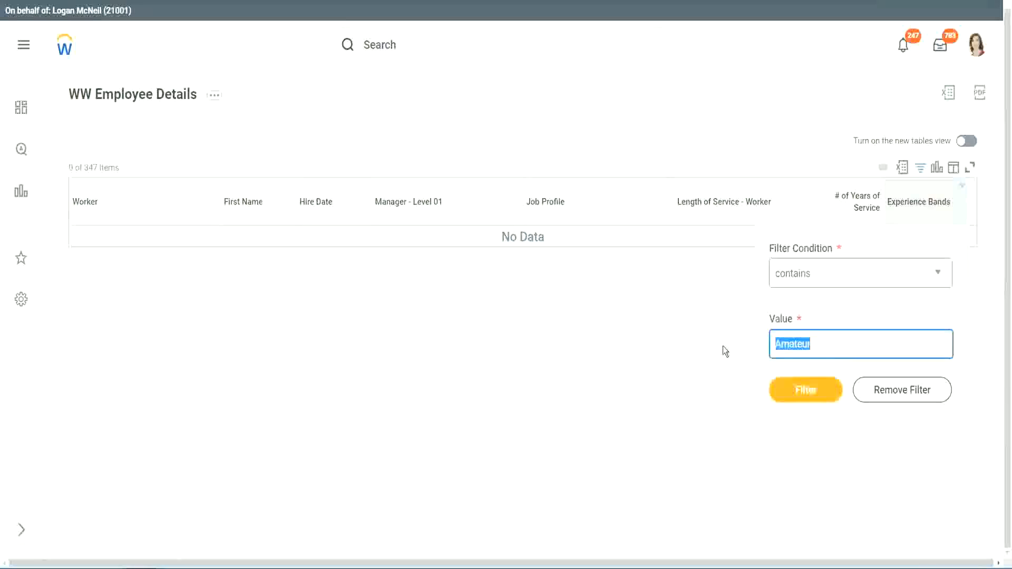
key(Return)
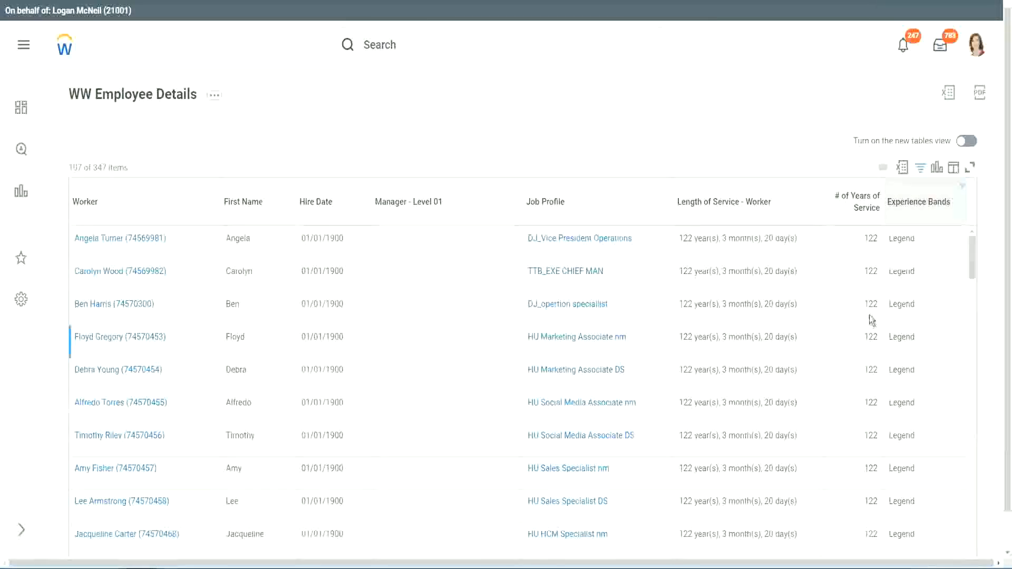
Step: Examine hire dates and years of service down to the last of the filtered Legend workers
scroll(869, 315, down, 20)
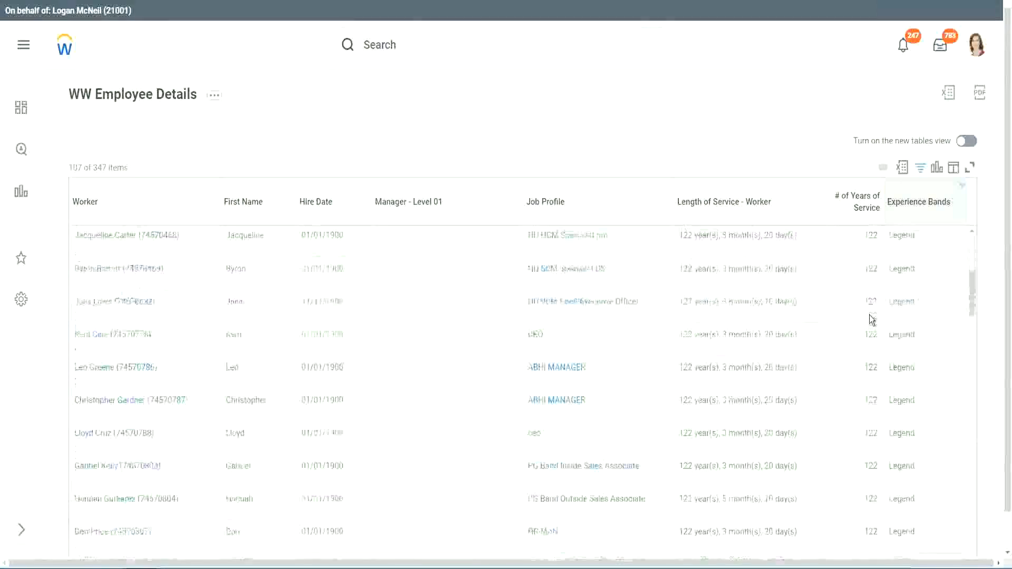
scroll(871, 320, down, 3)
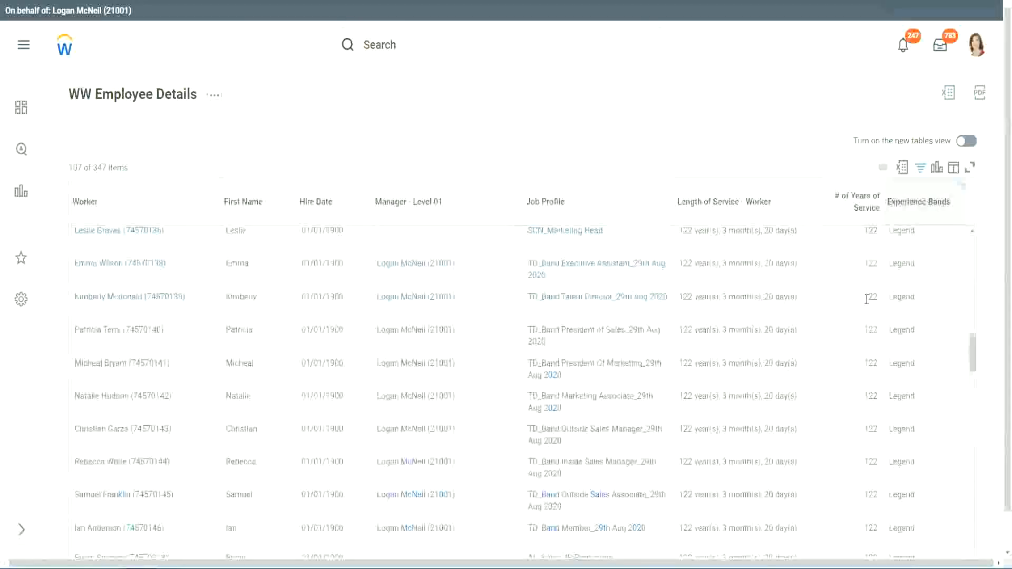
scroll(865, 301, down, 10)
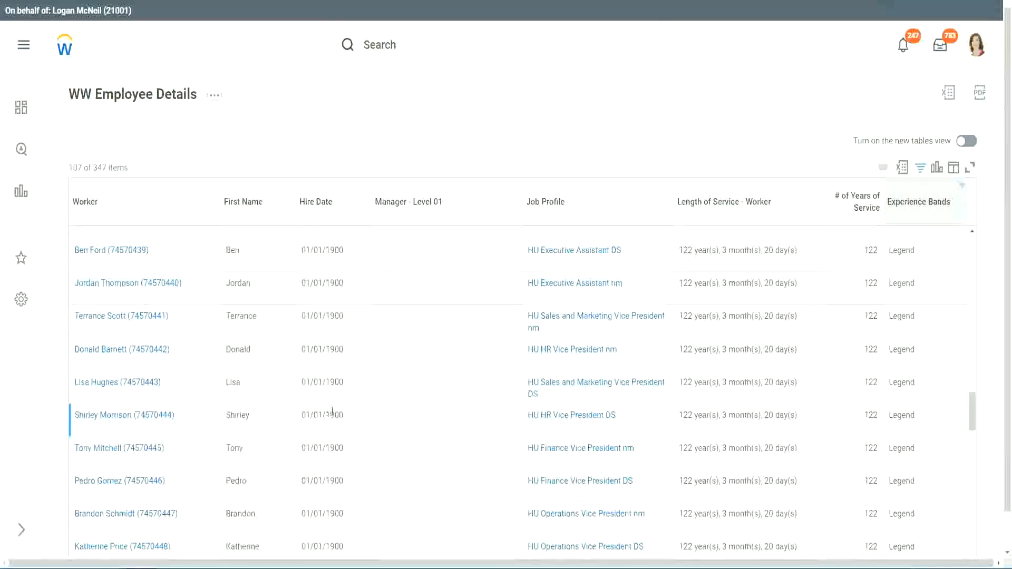
double_click(332, 416)
scroll(862, 397, down, 5)
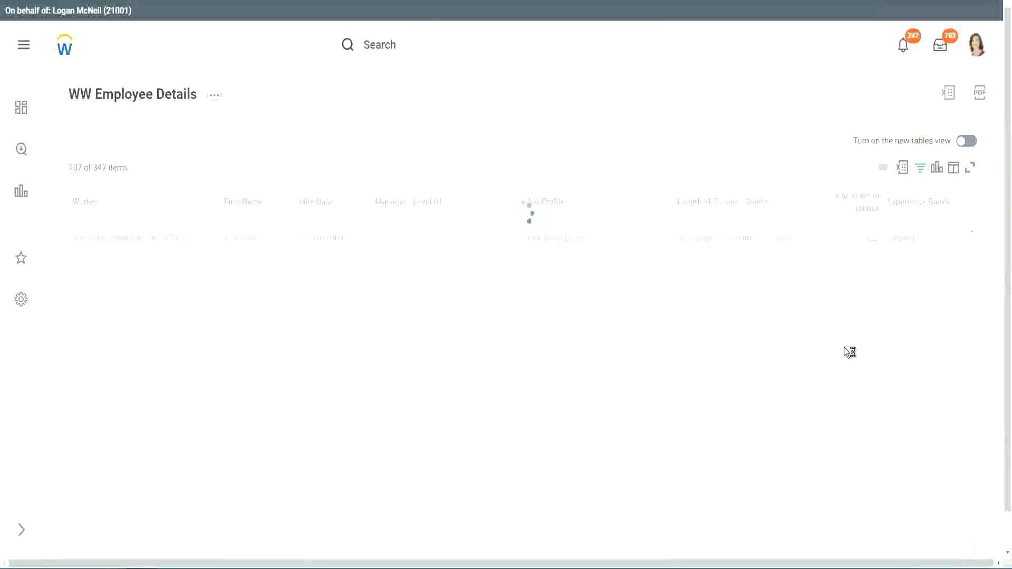
scroll(844, 347, down, 5)
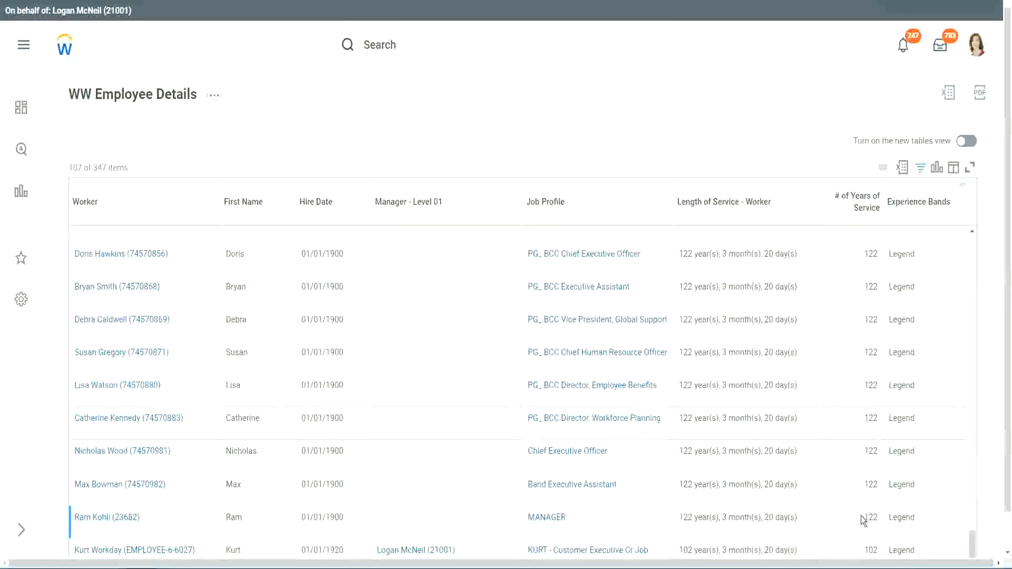
double_click(870, 549)
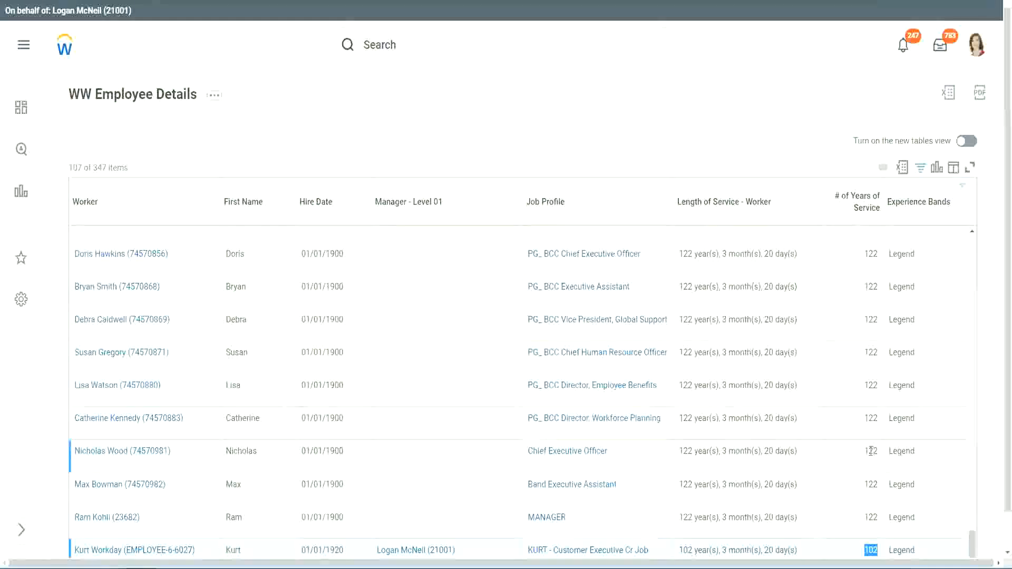
Step: Check the years of service in the last Legend rows, and change the Experience Bands filter value to Experienced
drag(870, 450, 879, 451)
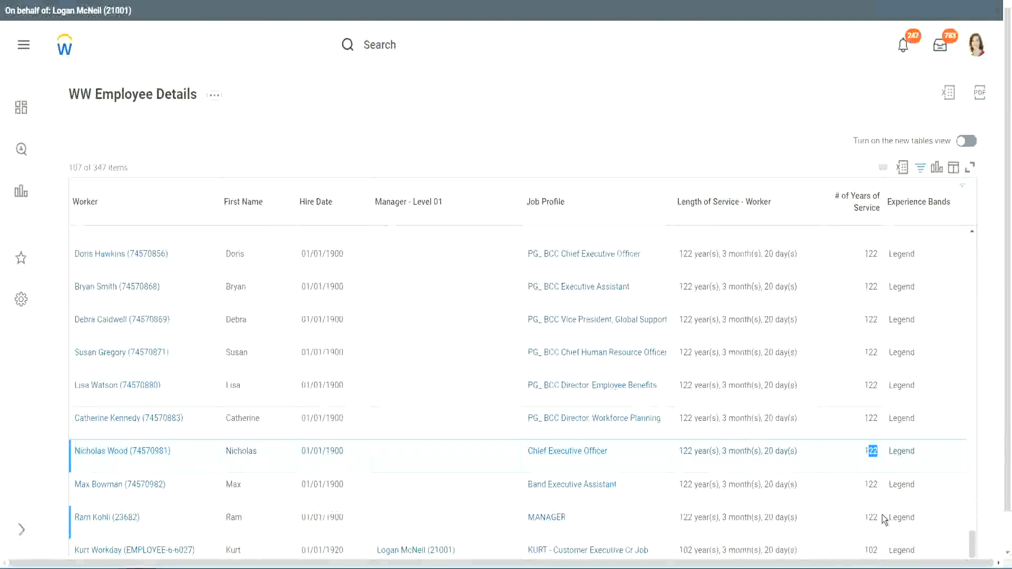
click(850, 420)
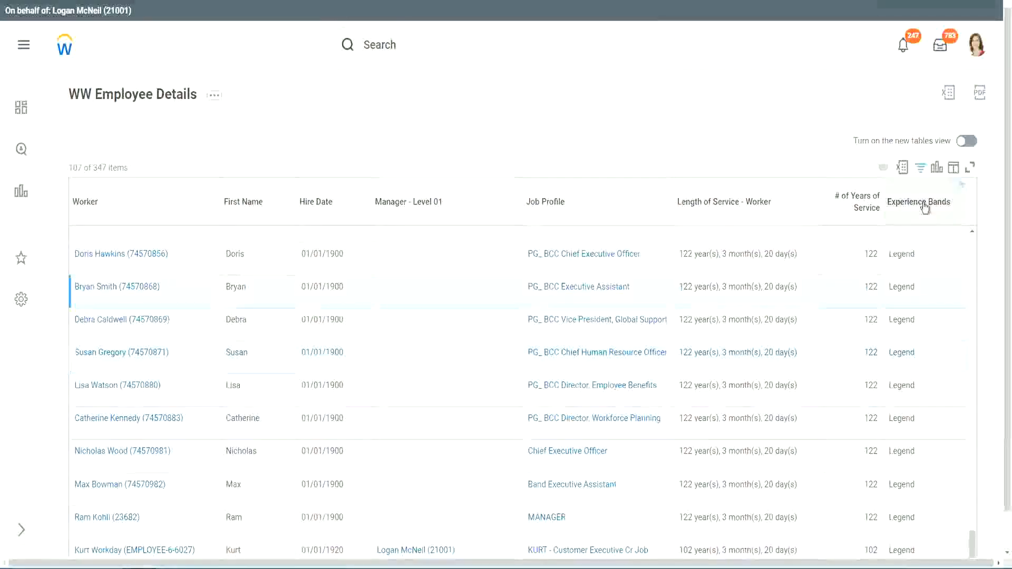
click(927, 226)
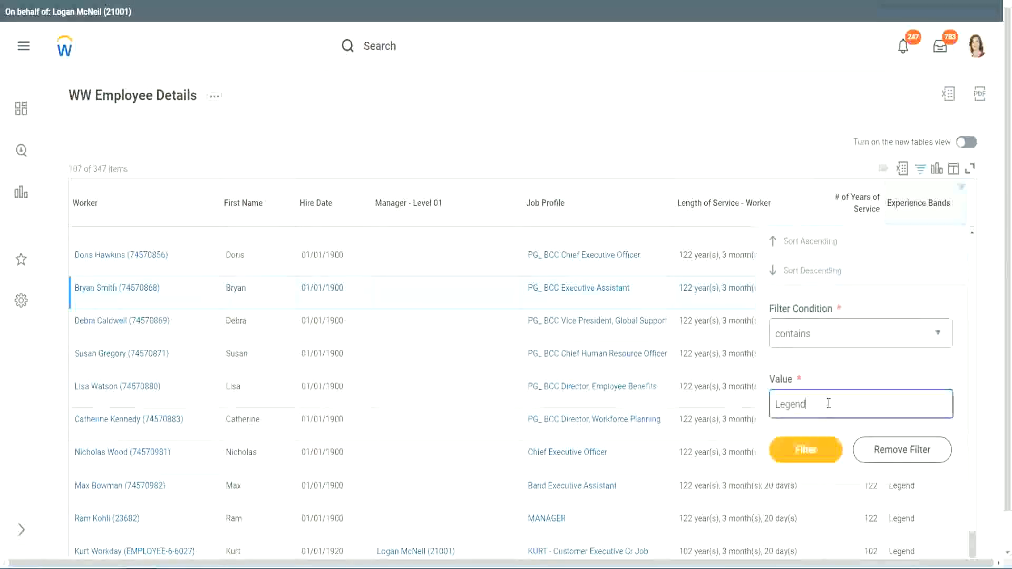
double_click(794, 402)
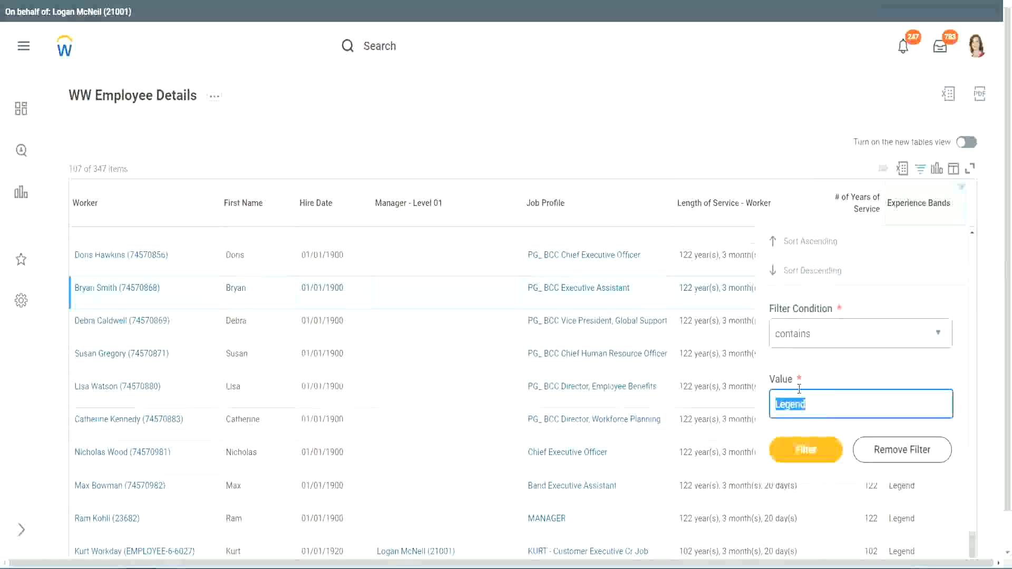
text(Ex)
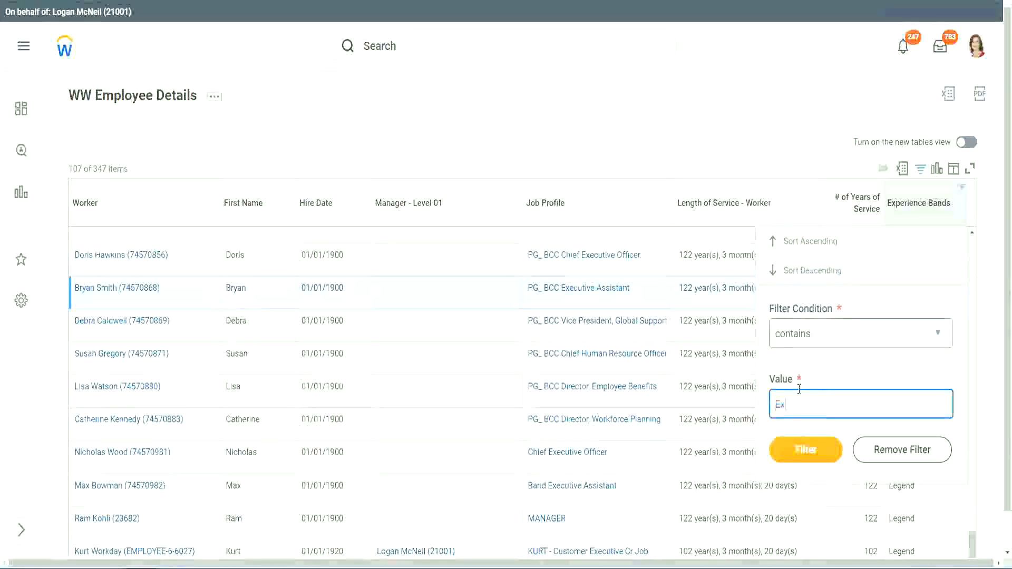
text(per)
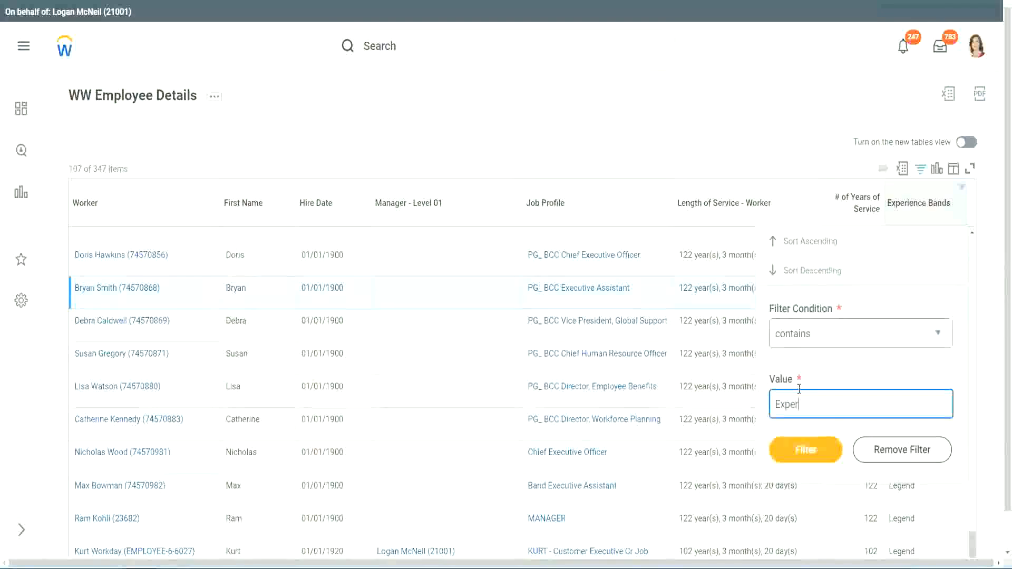
text(ienced)
click(805, 452)
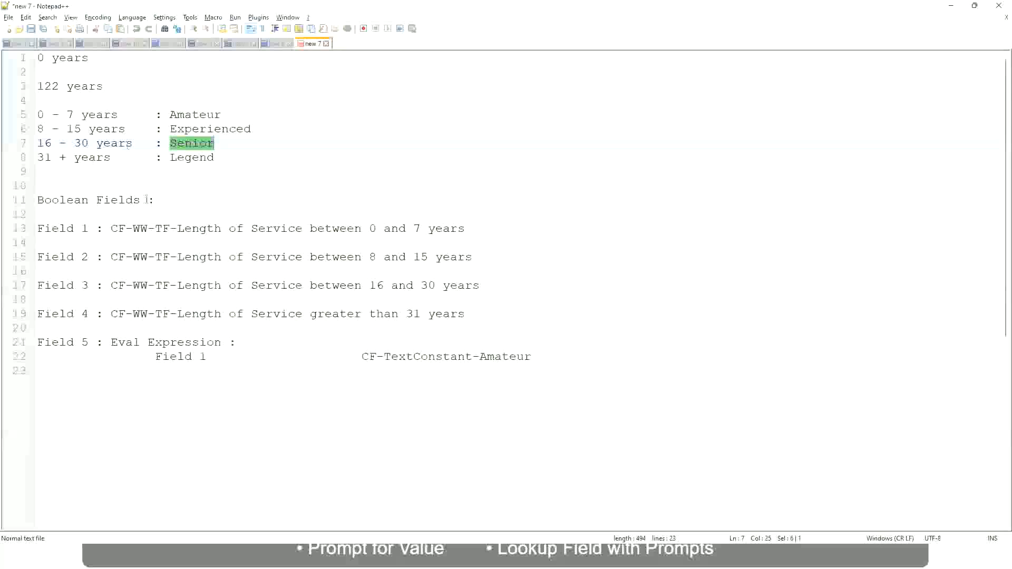
Step: Check the 8 - 15 years range for Experienced in the Notepad++ notes and compare it with the filtered workers' years of service in Workday
click(95, 131)
drag(47, 131, 80, 131)
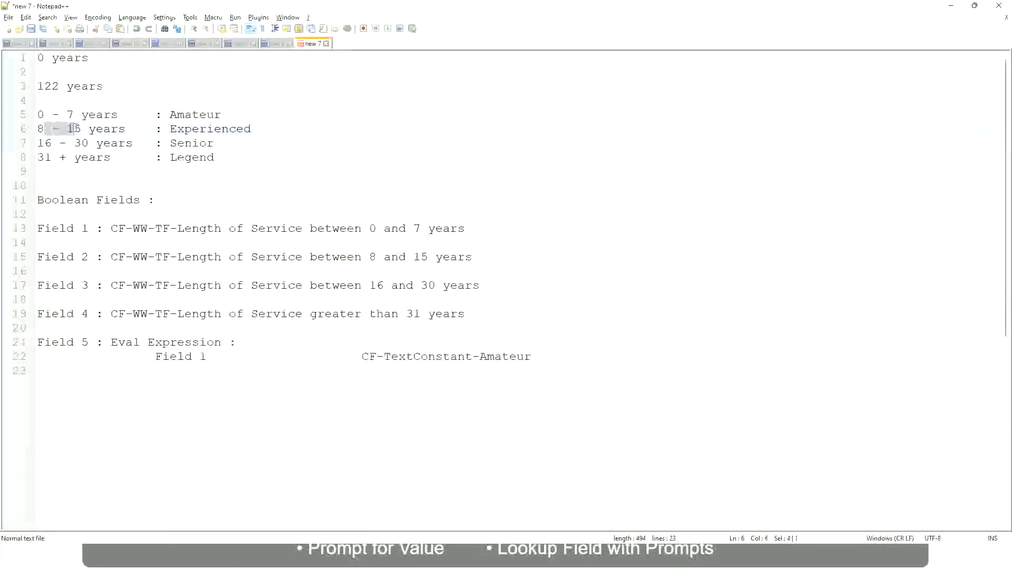
click(83, 130)
click(116, 131)
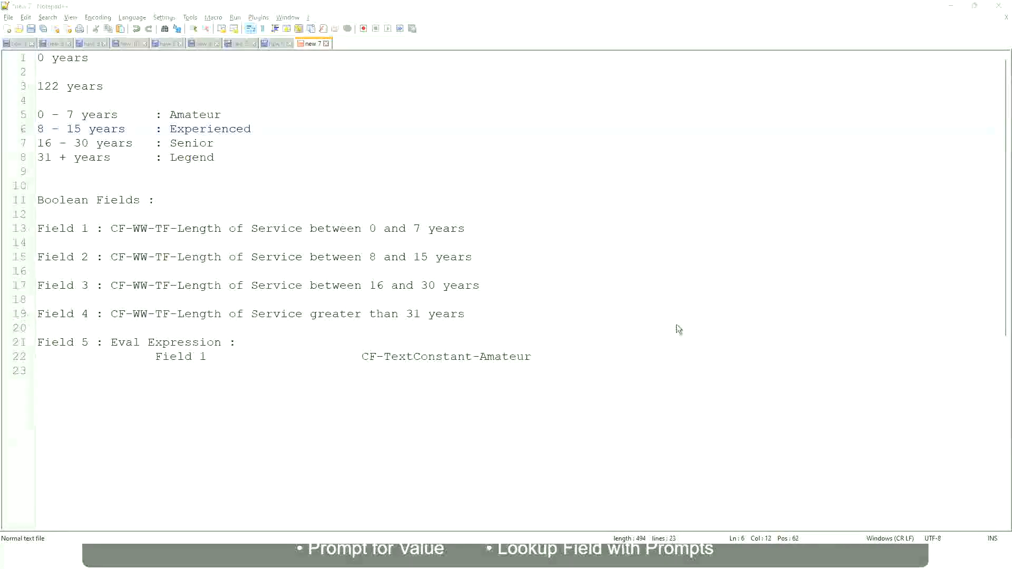
key(alt+Tab)
scroll(874, 385, down, 5)
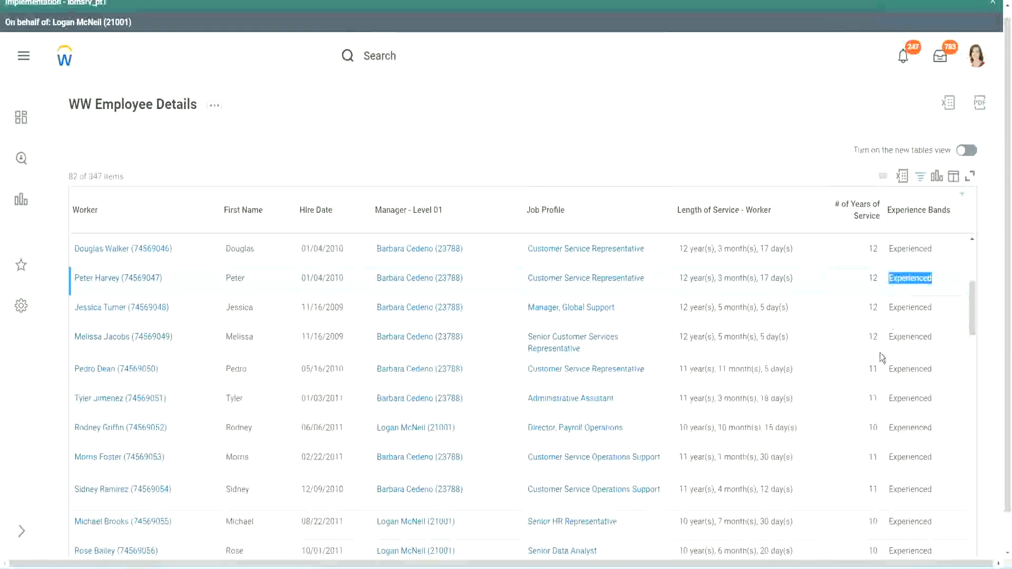
scroll(875, 364, down, 3)
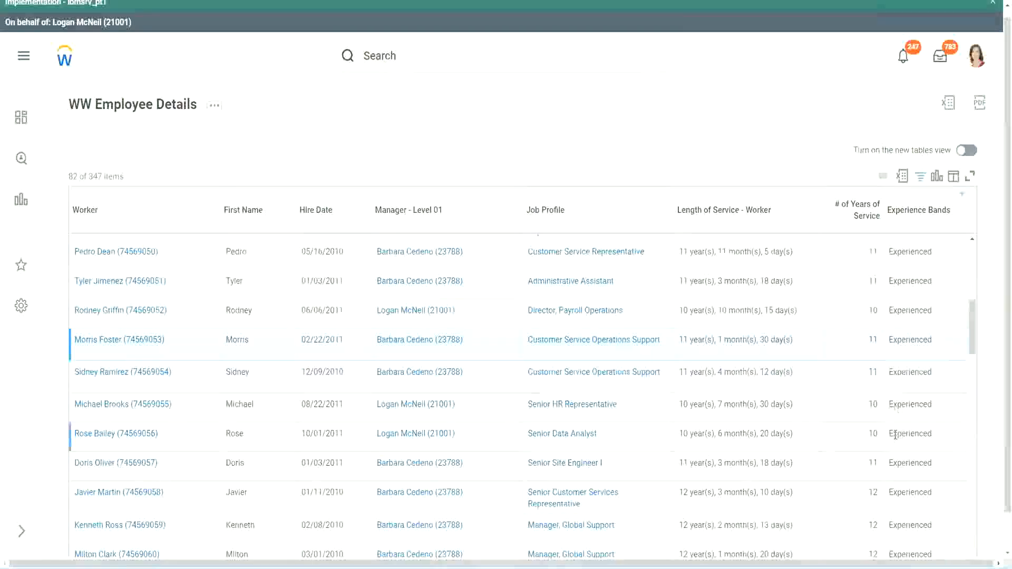
scroll(895, 435, down, 10)
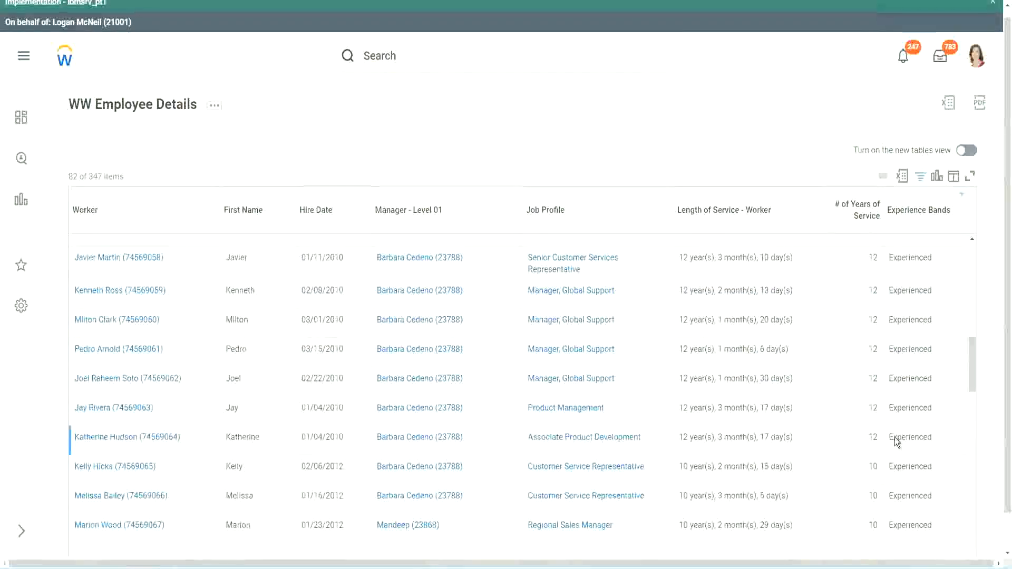